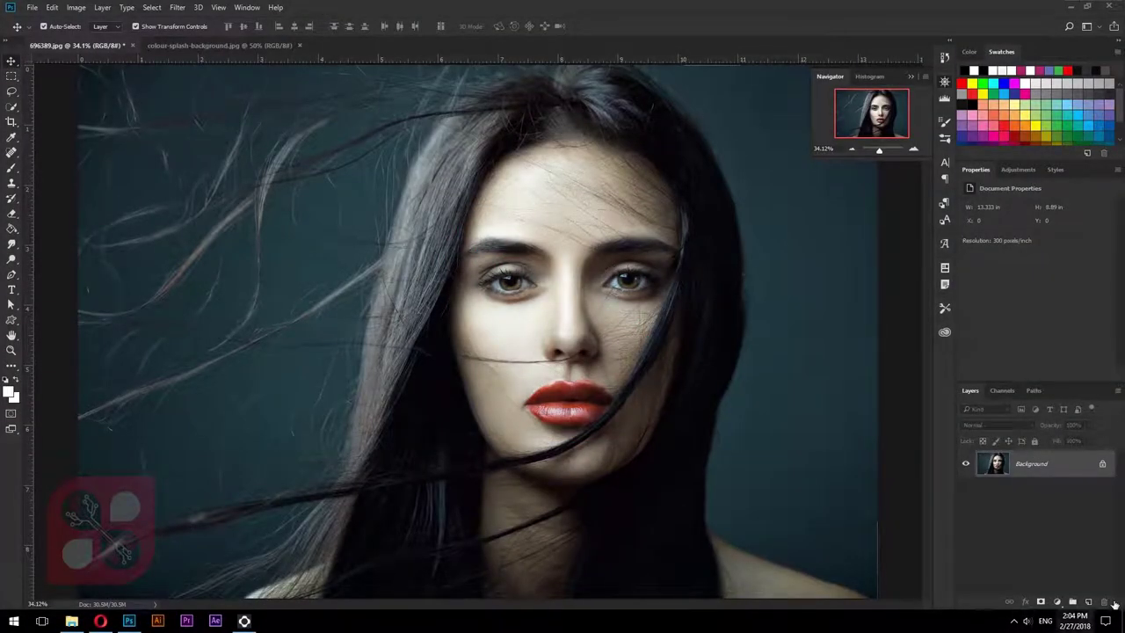
- Add a Hue/Saturation adjustment layer with Saturation at -100 to make the portrait black and white
{"action": "left_click", "coordinate": [1058, 605]}
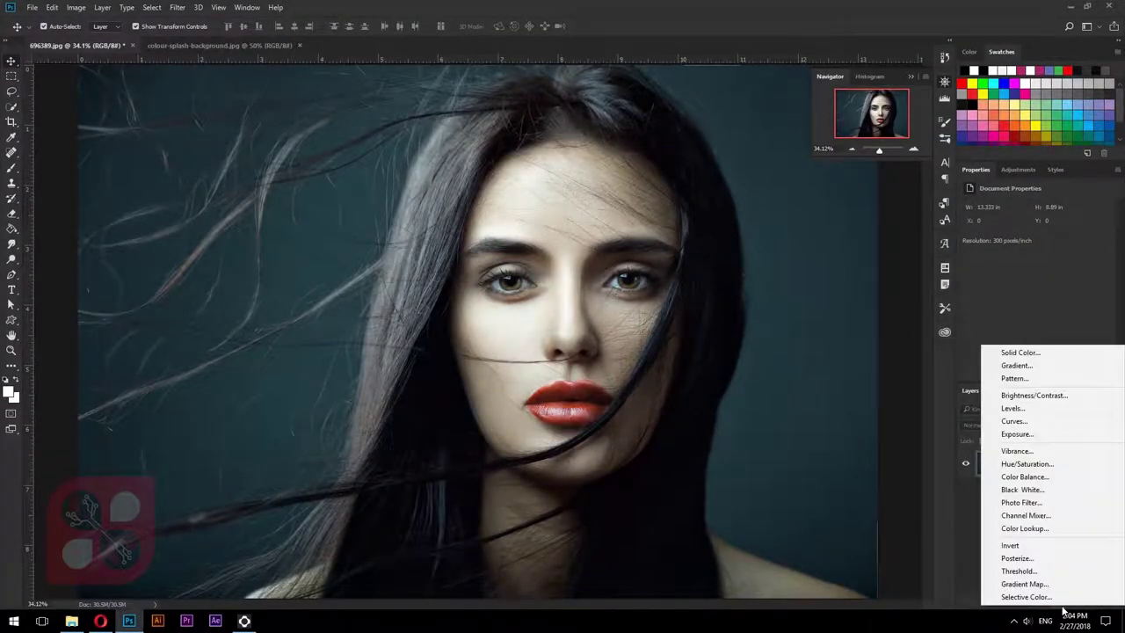
{"action": "left_click", "coordinate": [1046, 465]}
{"action": "left_click_drag", "start_coordinate": [1036, 275], "coordinate": [963, 275]}
{"action": "left_click", "coordinate": [1025, 556]}
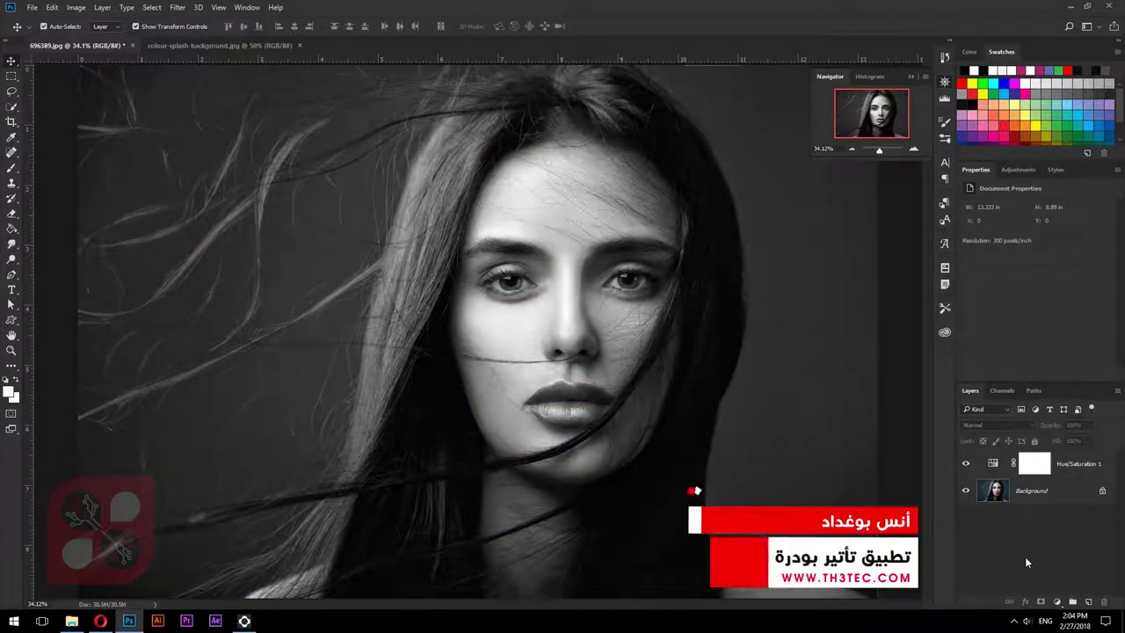
- Add a Curves adjustment layer with the black point dragged right to deepen the shadows
{"action": "left_click", "coordinate": [1058, 603]}
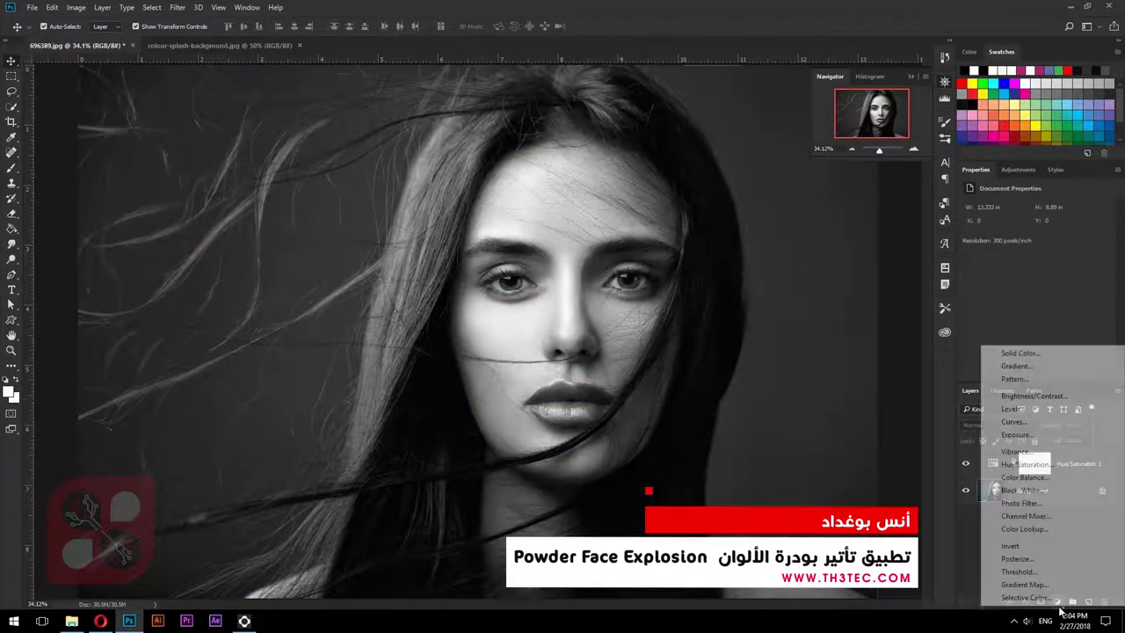
{"action": "left_click", "coordinate": [1048, 422]}
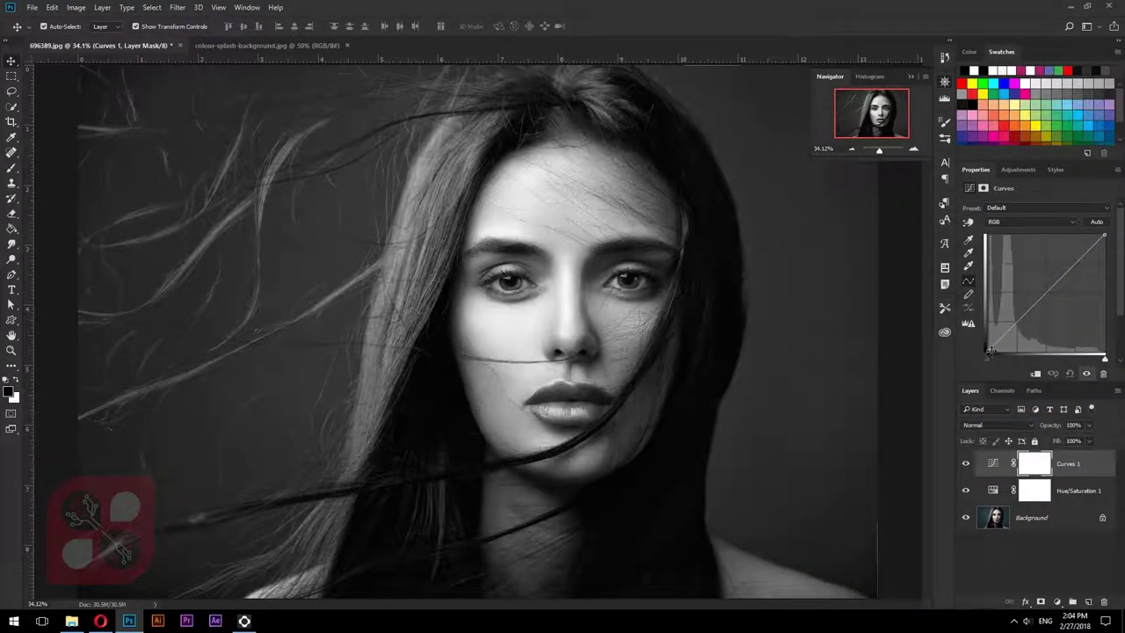
{"action": "left_click_drag", "start_coordinate": [988, 352], "coordinate": [1017, 345]}
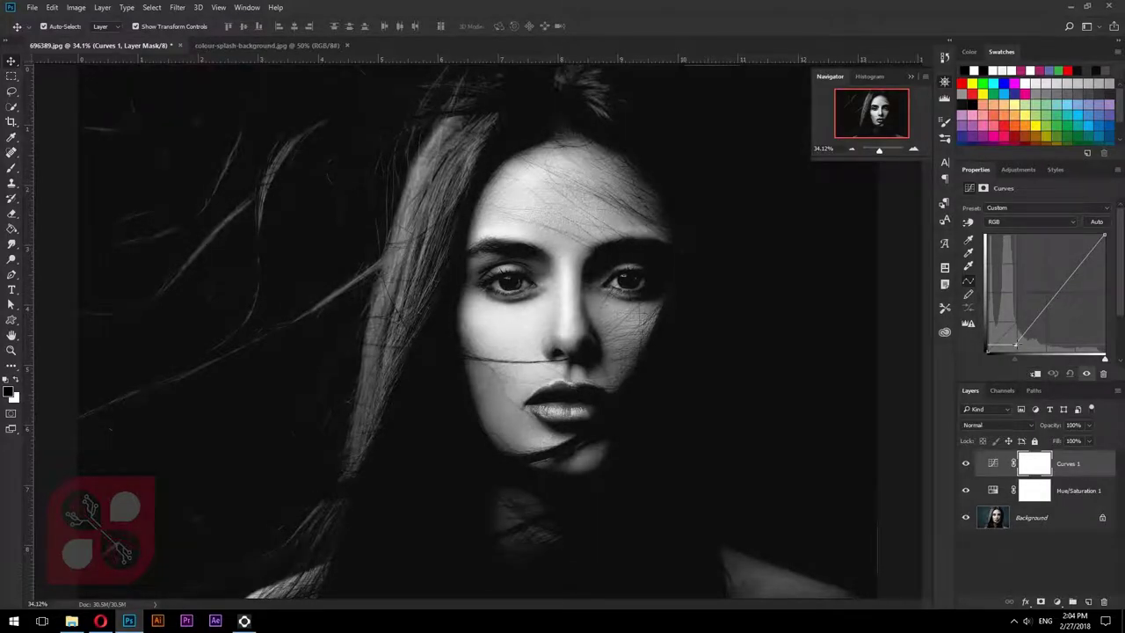
- Add an Exposure adjustment layer with exposure -2.06 and gamma correction 0.77
{"action": "left_click", "coordinate": [1046, 549]}
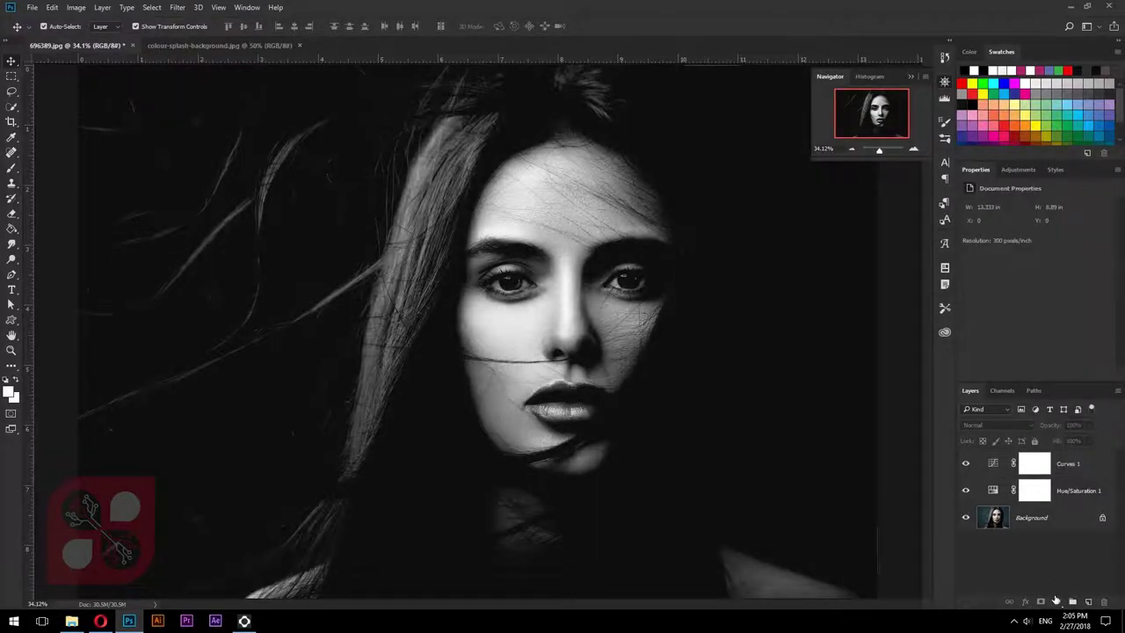
{"action": "left_click", "coordinate": [1057, 603]}
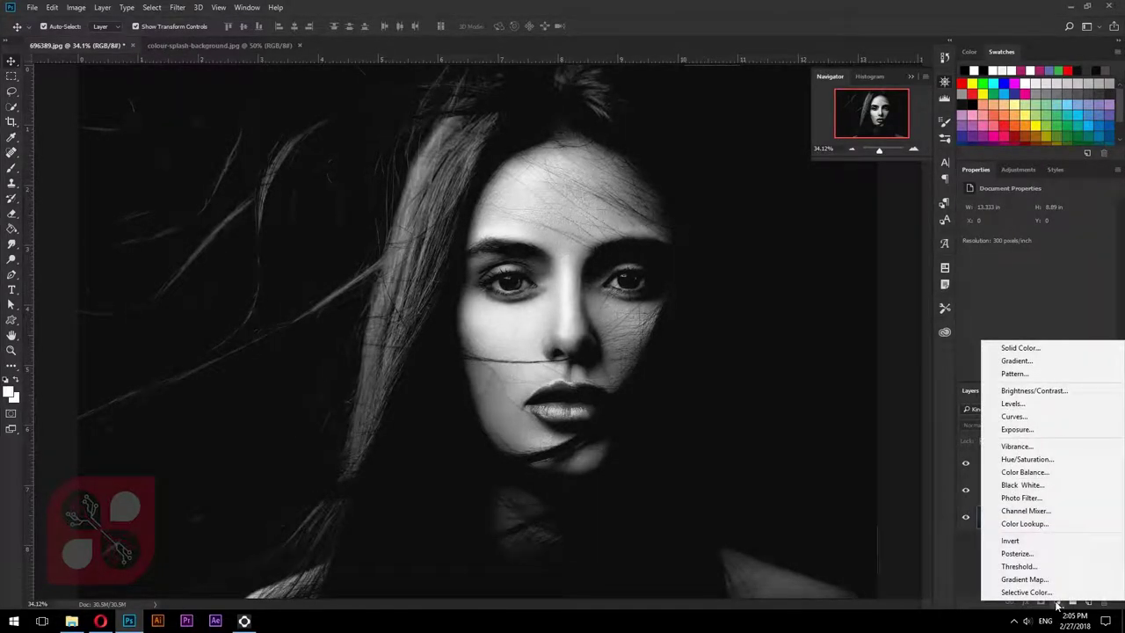
{"action": "left_click", "coordinate": [1051, 430]}
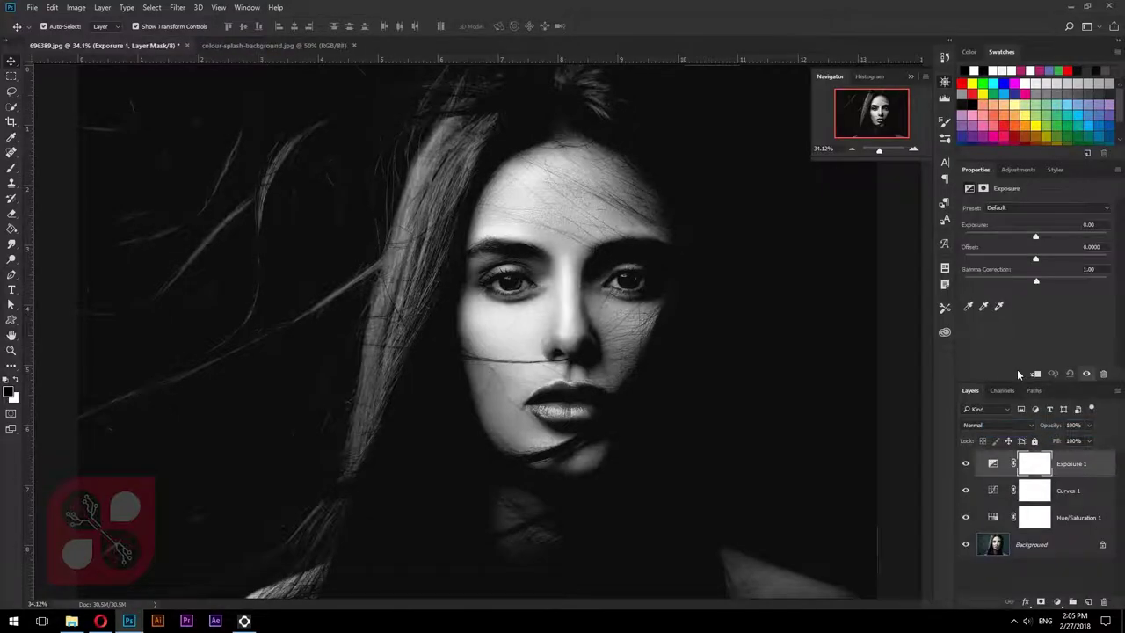
{"action": "left_click_drag", "start_coordinate": [1036, 238], "coordinate": [1016, 238]}
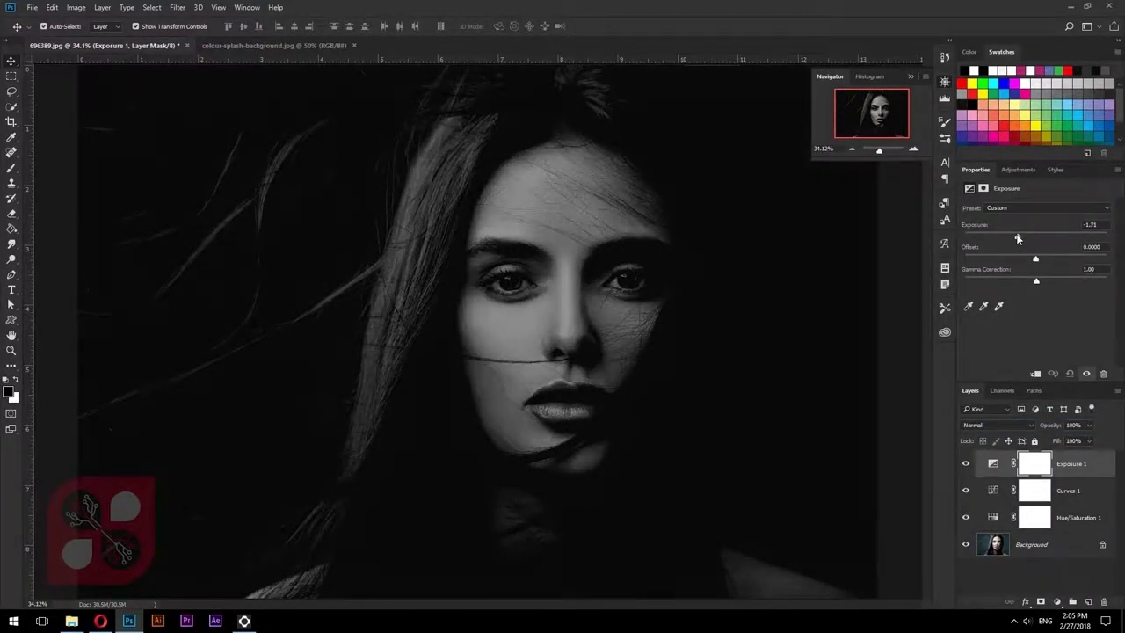
{"action": "left_click_drag", "start_coordinate": [1038, 284], "coordinate": [1049, 285]}
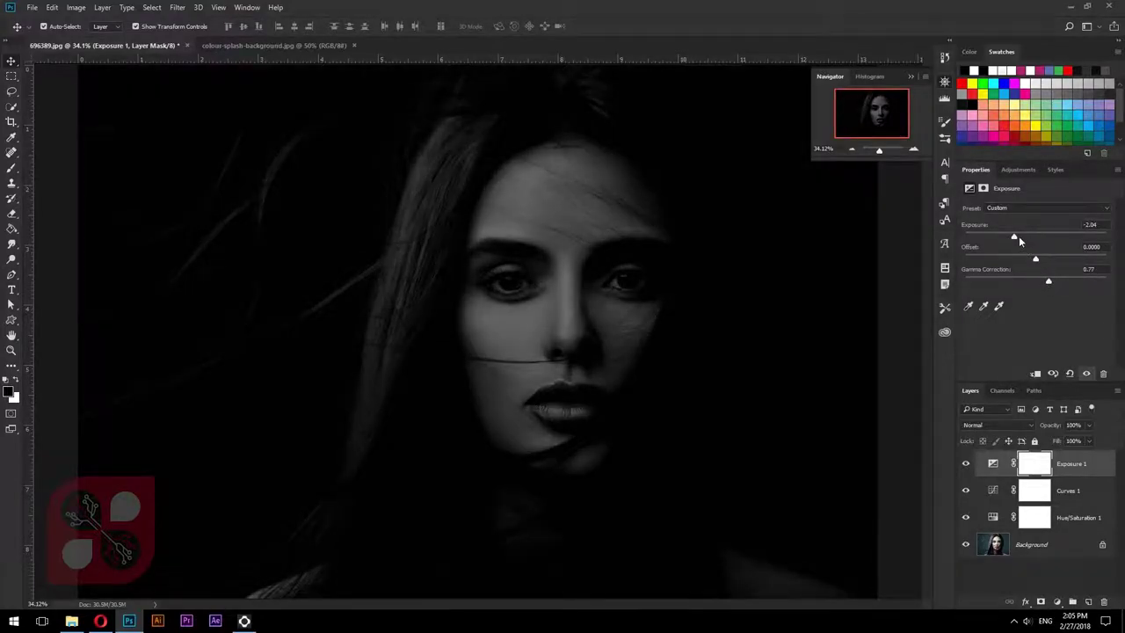
{"action": "left_click", "coordinate": [1026, 571]}
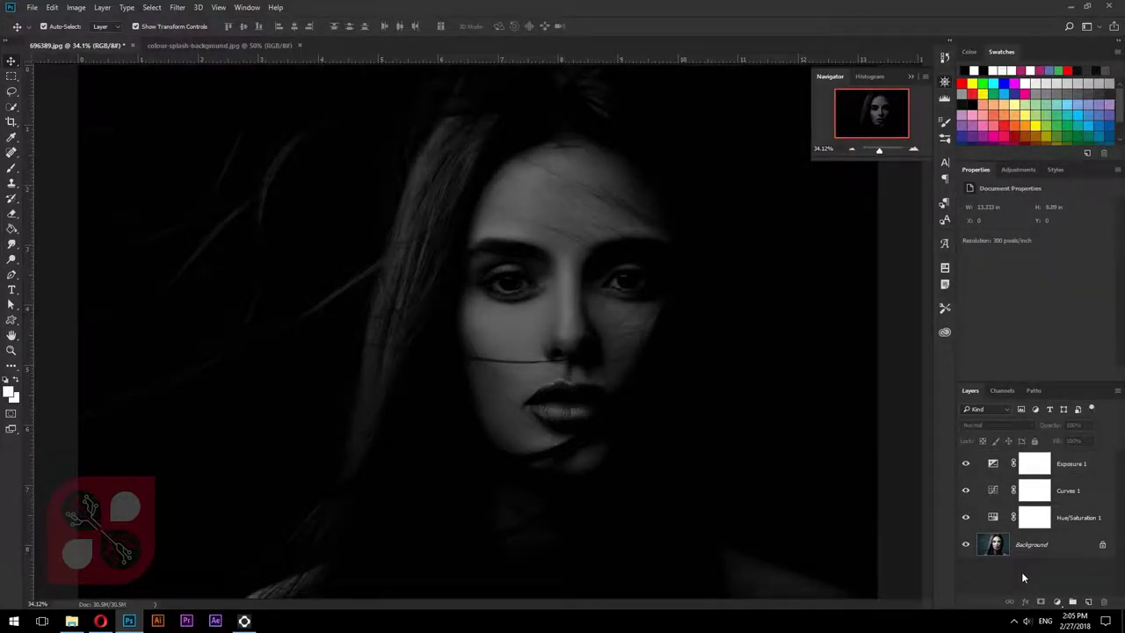
- Add a Photo Filter adjustment layer using colour 3b33d9 at density 42
{"action": "left_click", "coordinate": [1059, 603]}
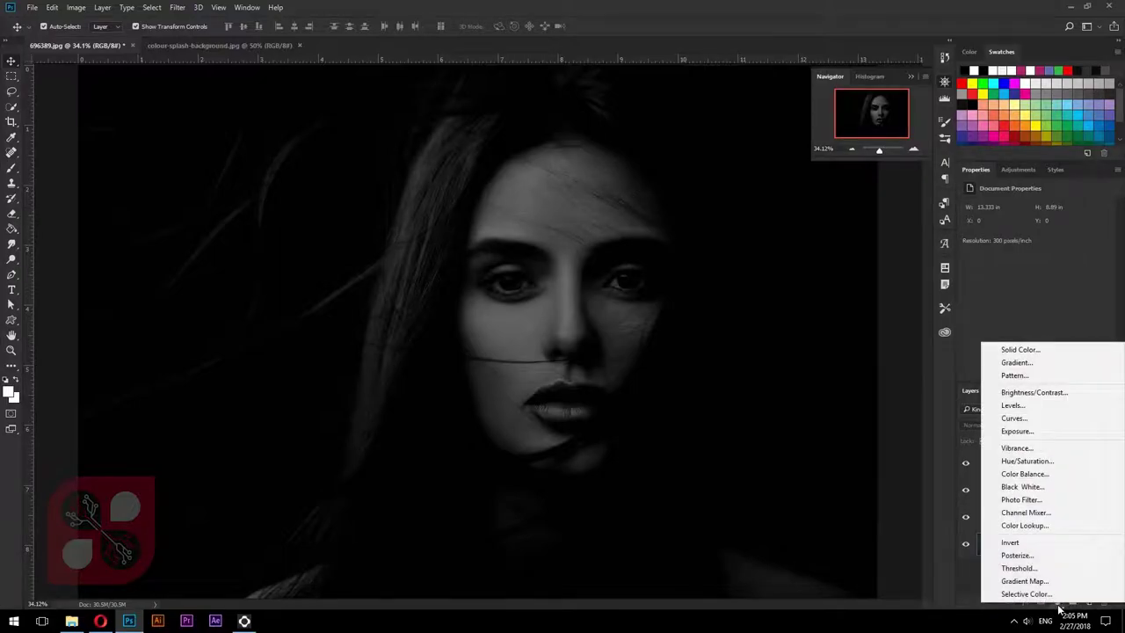
{"action": "left_click", "coordinate": [1064, 500]}
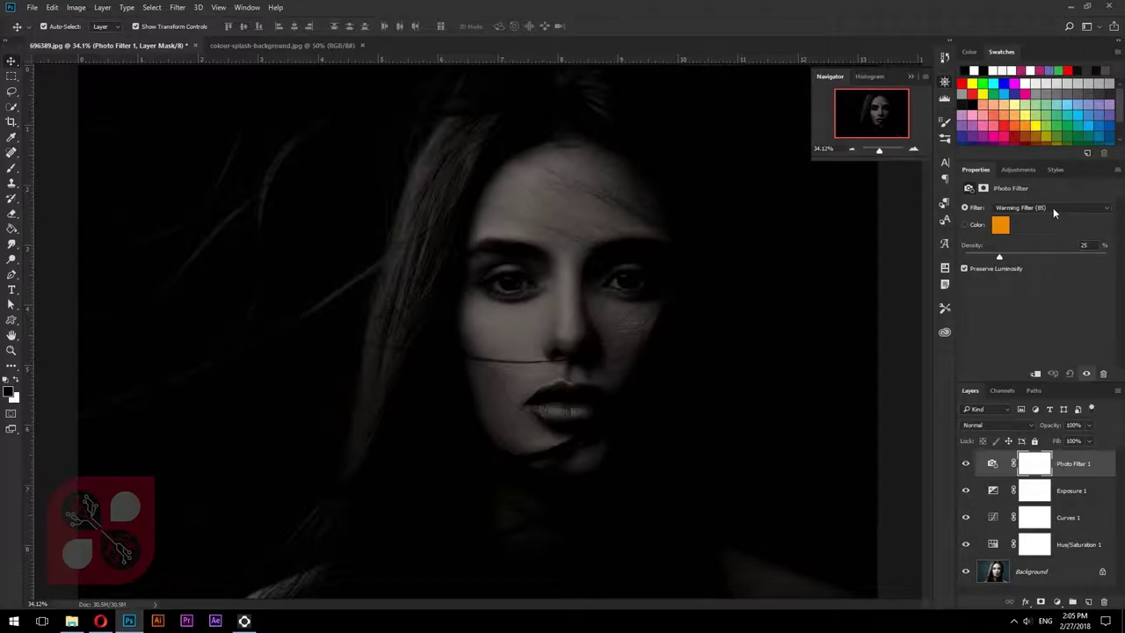
{"action": "left_click", "coordinate": [1053, 207]}
{"action": "key", "text": "Escape"}
{"action": "left_click", "coordinate": [1002, 225]}
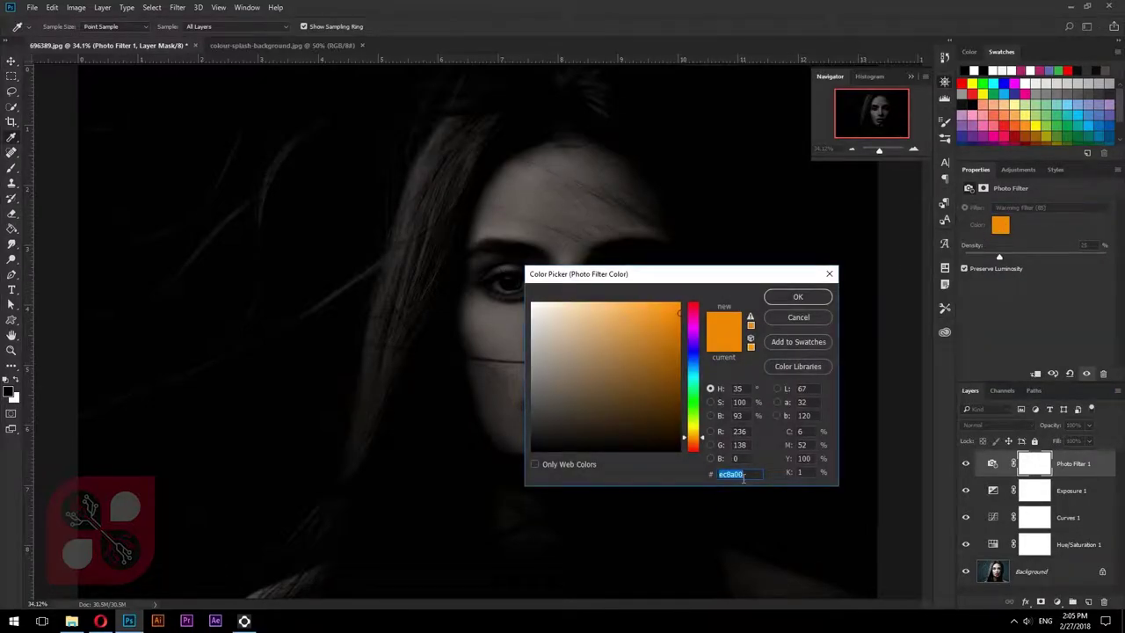
{"action": "type", "text": "3b"}
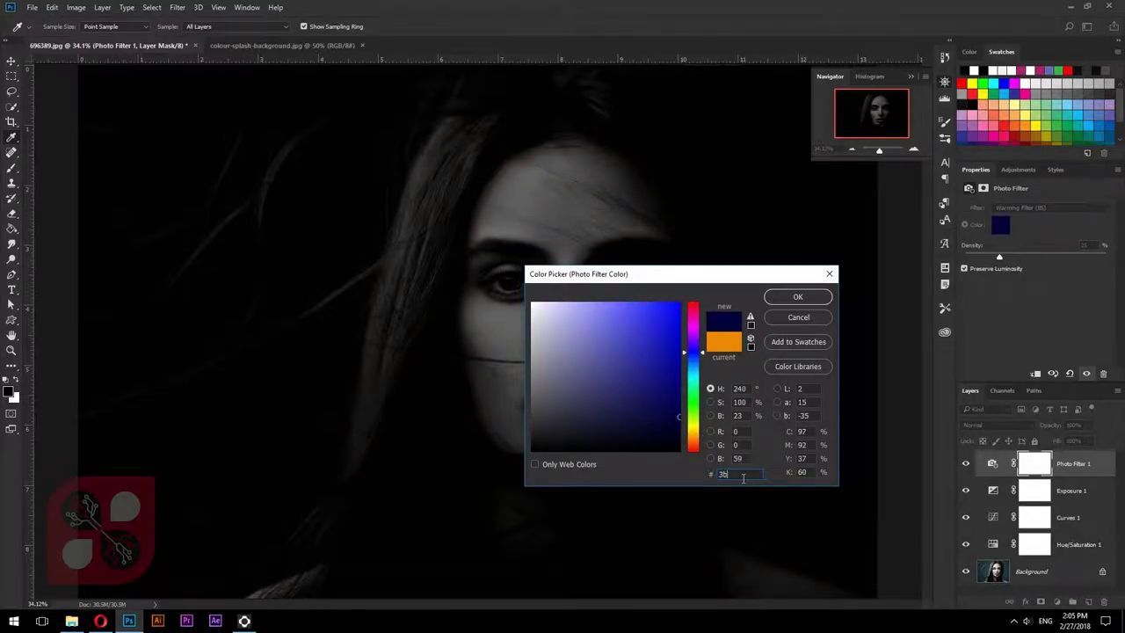
{"action": "type", "text": "33"}
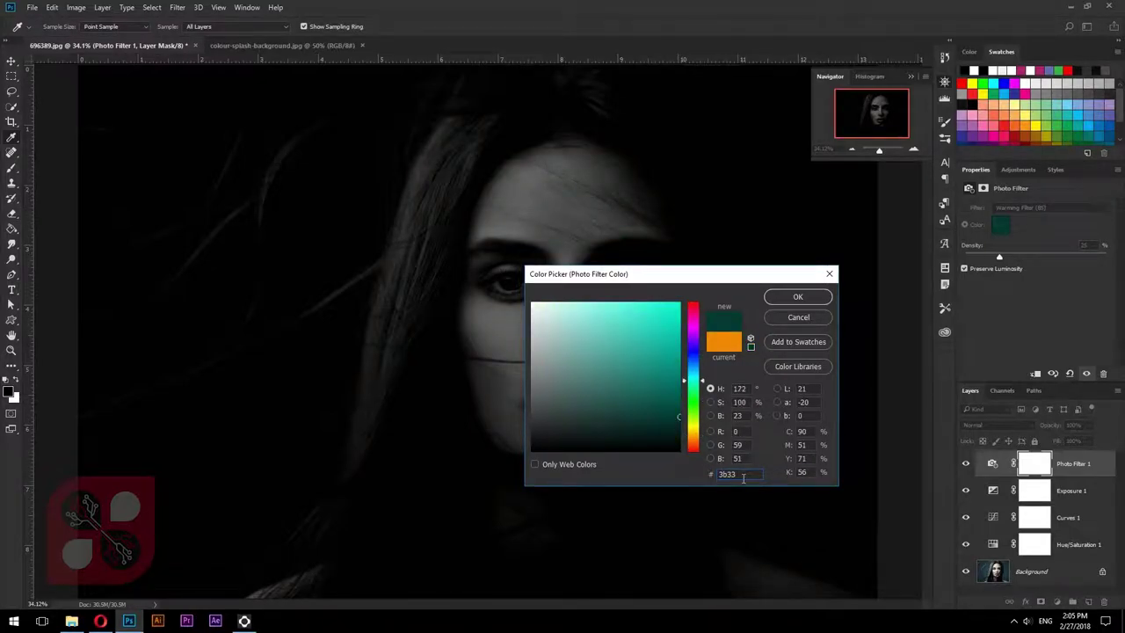
{"action": "type", "text": "d9"}
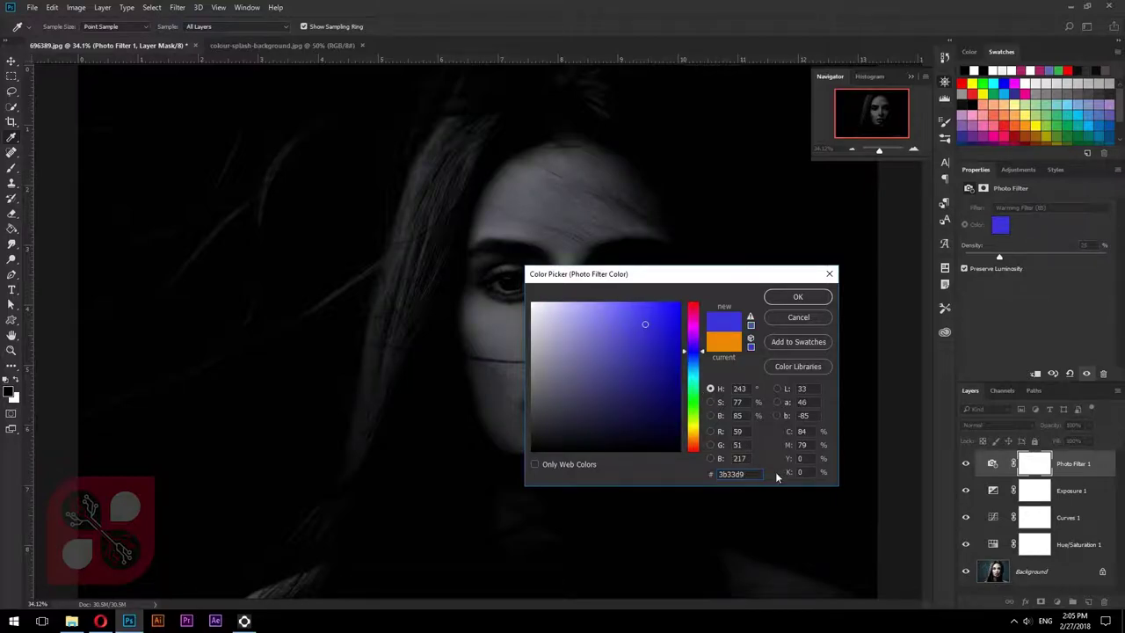
{"action": "left_click", "coordinate": [797, 297]}
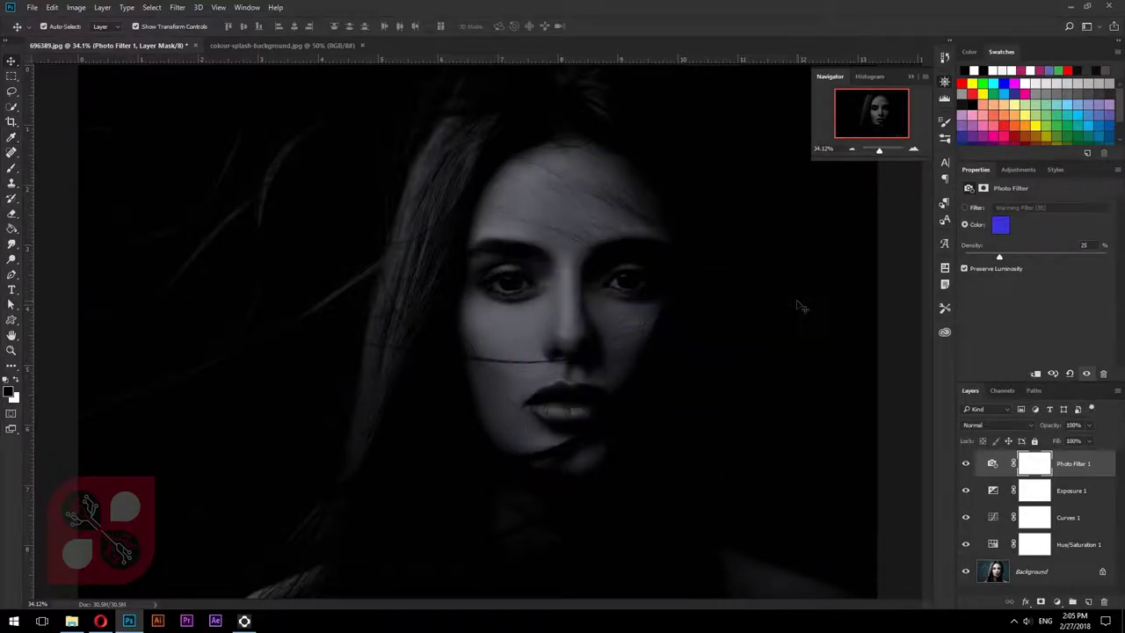
{"action": "left_click_drag", "start_coordinate": [1007, 259], "coordinate": [1023, 260]}
{"action": "left_click", "coordinate": [1090, 244]}
- Group the four adjustment layers into Group 1 and toggle it to compare with the original
{"action": "left_click", "coordinate": [1074, 545], "text": "shift"}
{"action": "right_click", "coordinate": [1075, 545]}
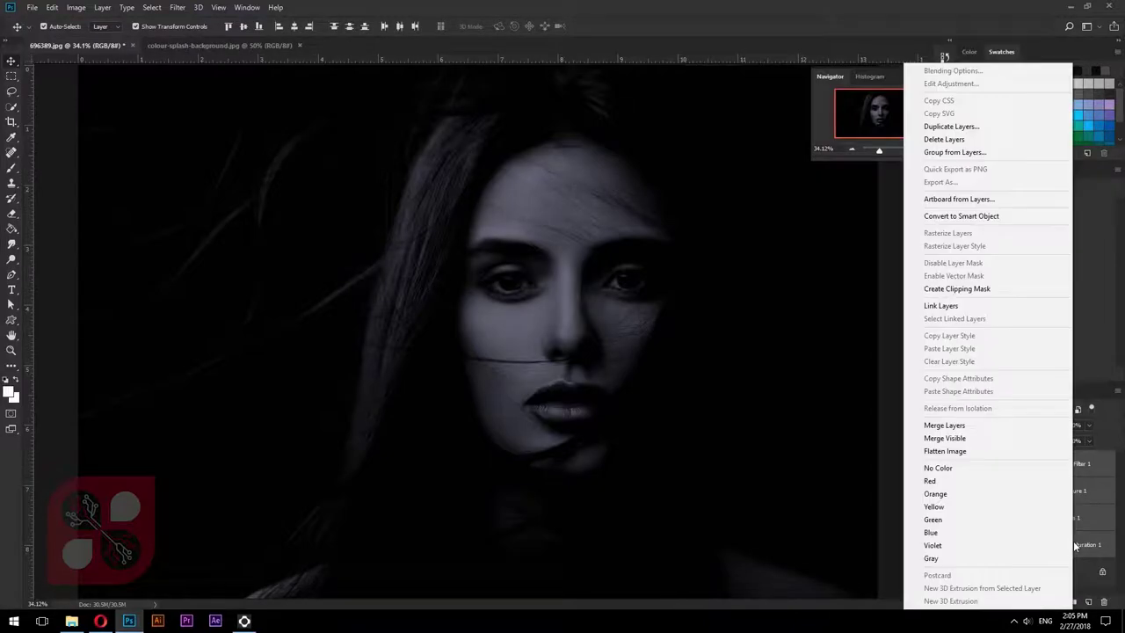
{"action": "left_click", "coordinate": [1007, 152]}
{"action": "left_click", "coordinate": [670, 206]}
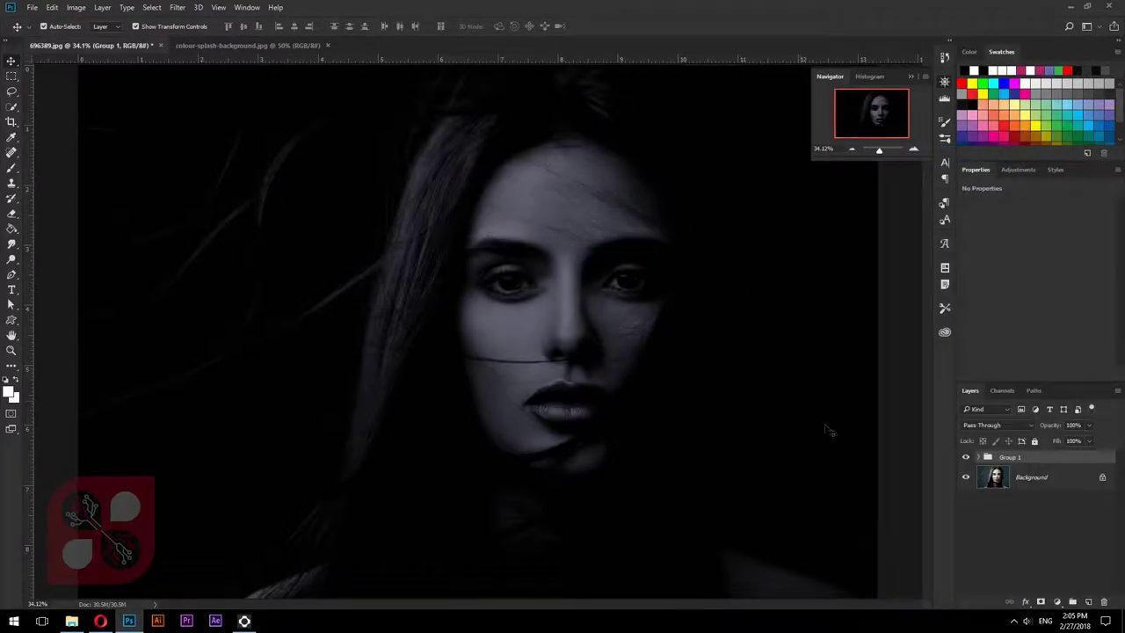
{"action": "left_click", "coordinate": [965, 458]}
- Drag the colour-splash image into the portrait as Layer 1 and zoom out to 25%
{"action": "left_click_drag", "start_coordinate": [241, 41], "coordinate": [117, 181]}
{"action": "left_click_drag", "start_coordinate": [396, 351], "coordinate": [598, 126]}
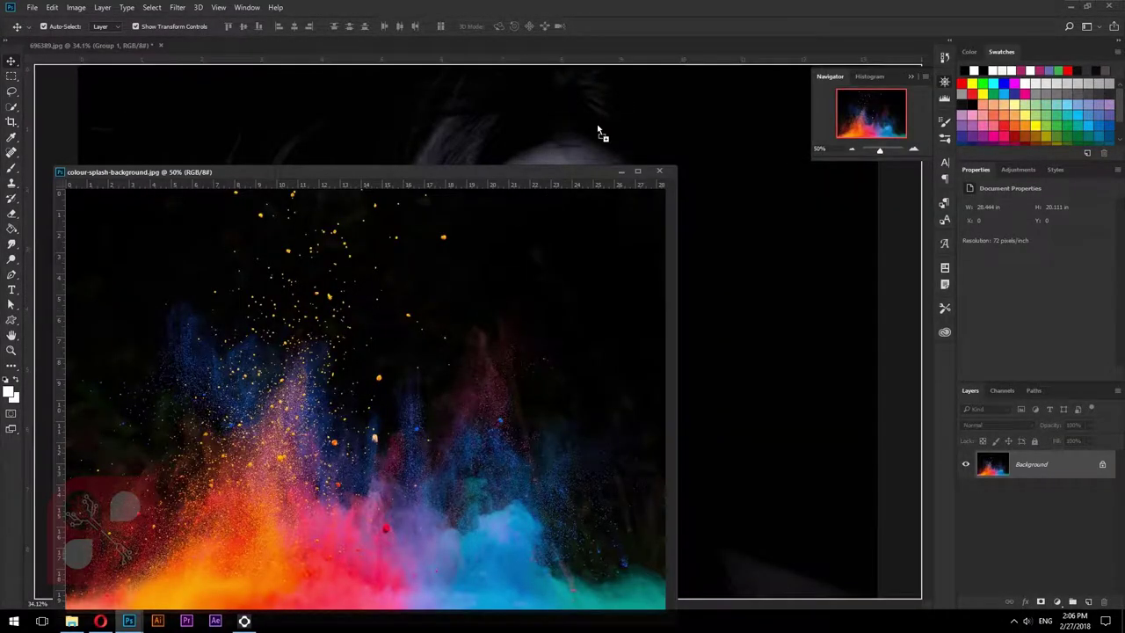
{"action": "left_click", "coordinate": [658, 171]}
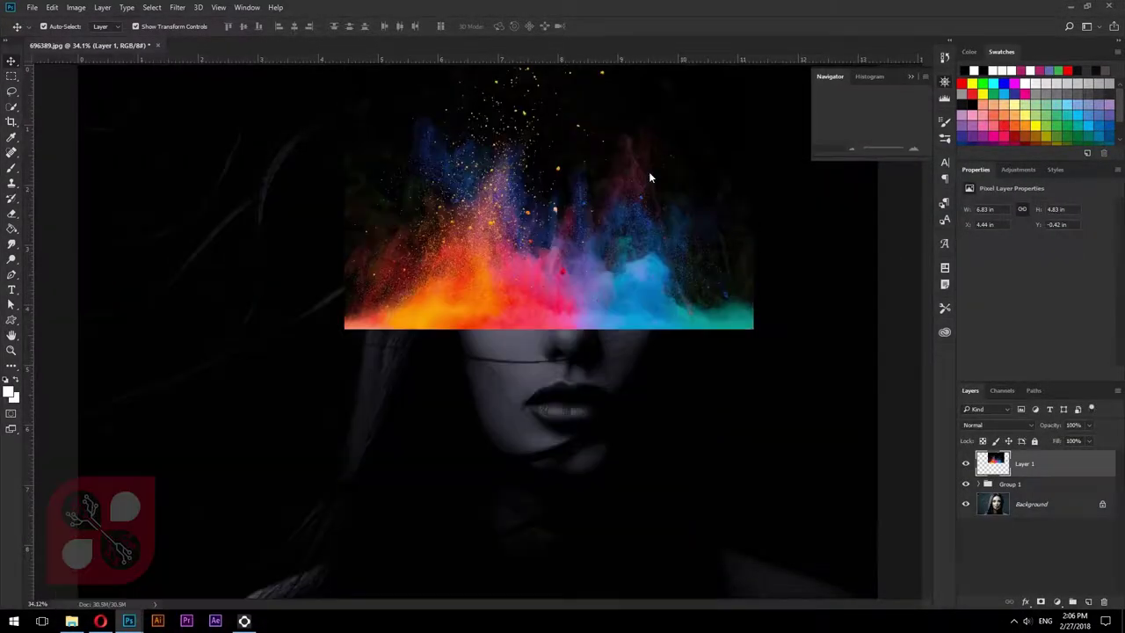
{"action": "left_click", "coordinate": [849, 149]}
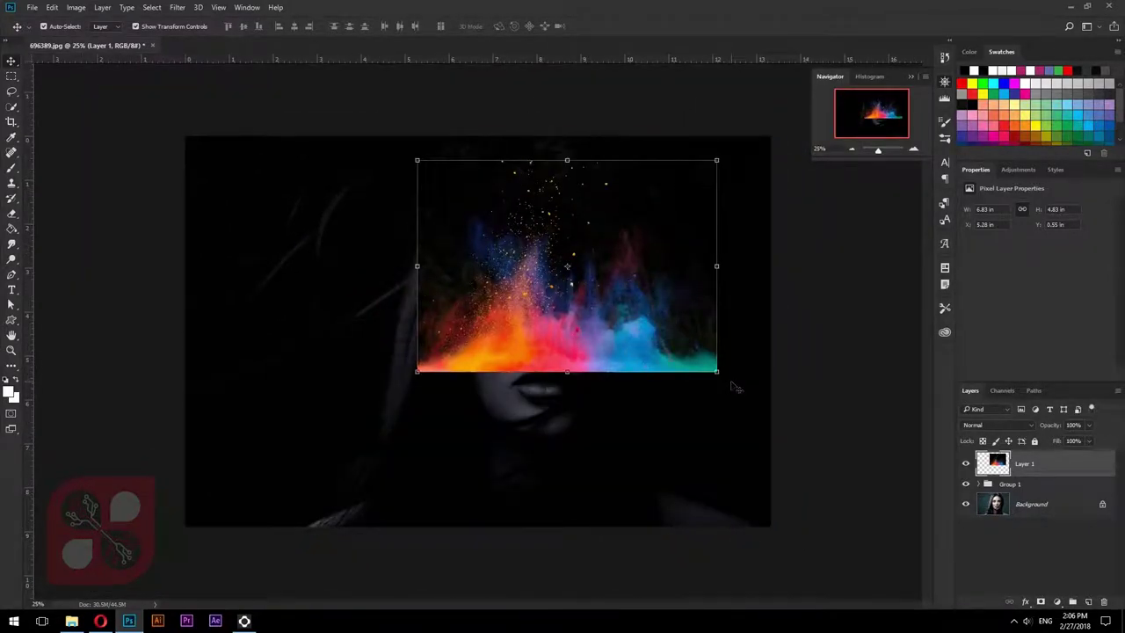
- Rotate the powder explosion a quarter turn, flip it vertically, and position it over the face
{"action": "left_click_drag", "start_coordinate": [729, 270], "coordinate": [607, 107]}
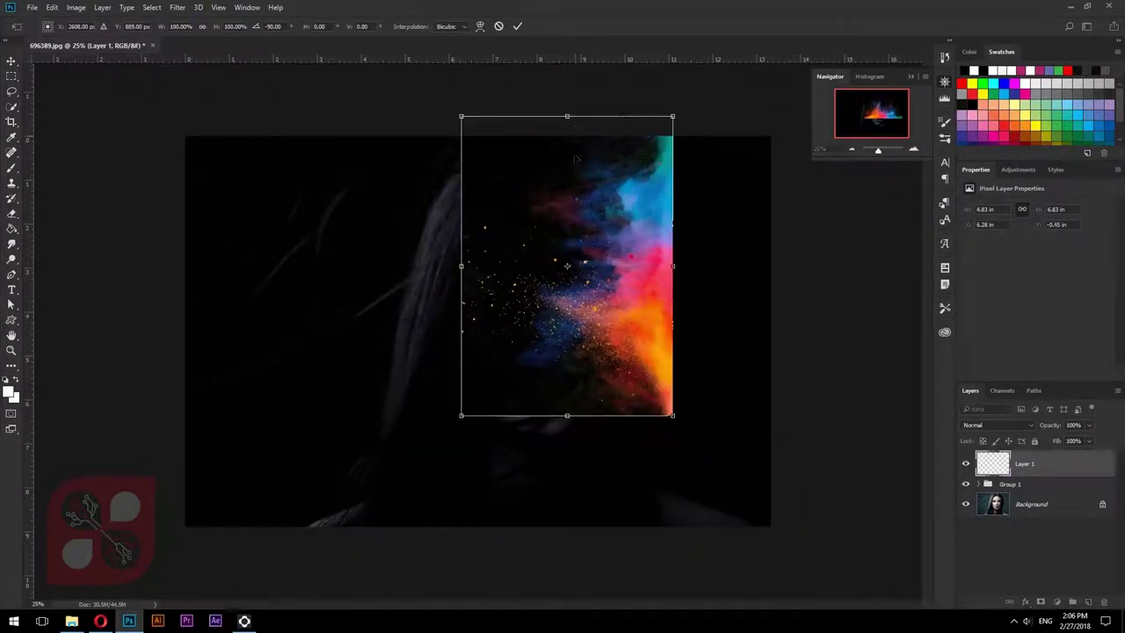
{"action": "mouse_move", "coordinate": [591, 297]}
{"action": "left_mouse_down"}
{"action": "mouse_move", "coordinate": [670, 409]}
{"action": "mouse_move", "coordinate": [689, 365]}
{"action": "mouse_move", "coordinate": [631, 373]}
{"action": "left_mouse_up"}
{"action": "right_click", "coordinate": [655, 349]}
{"action": "left_click", "coordinate": [703, 547]}
{"action": "left_click", "coordinate": [517, 26]}
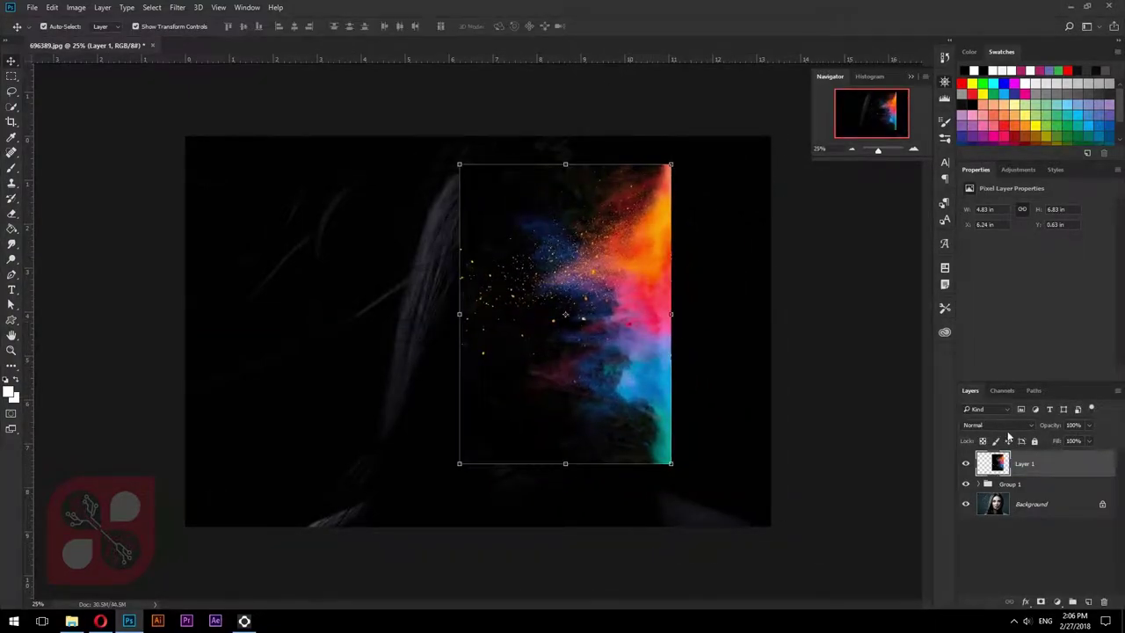
- Set Layer 1 to Screen blend mode and scale it to about 114% over the face
{"action": "left_click", "coordinate": [1015, 425]}
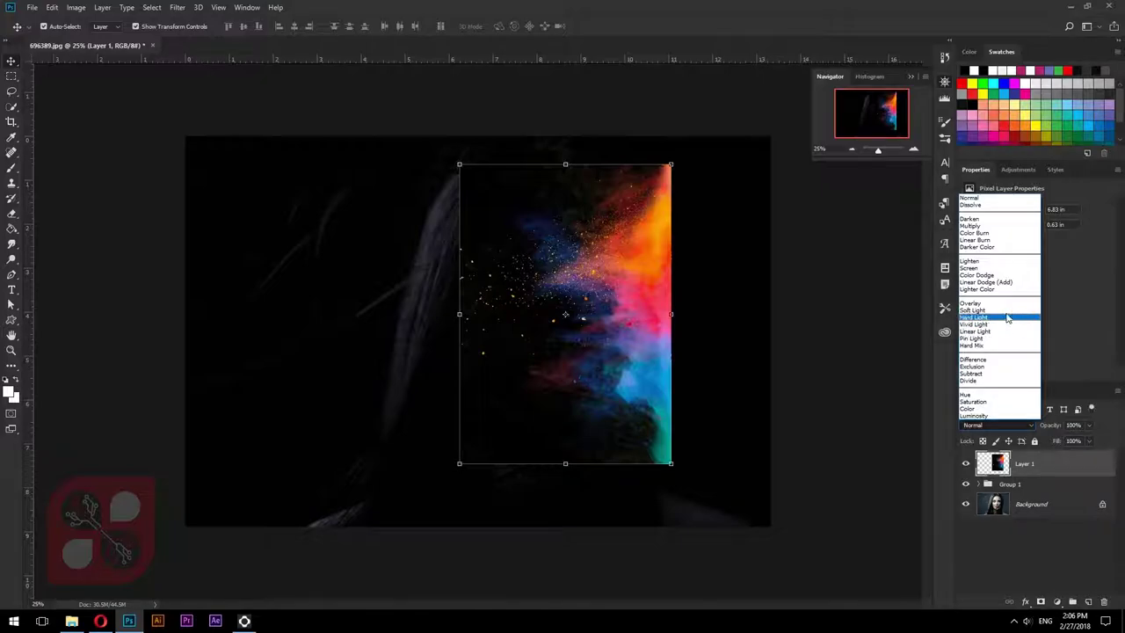
{"action": "left_click", "coordinate": [994, 268]}
{"action": "mouse_move", "coordinate": [668, 400]}
{"action": "left_mouse_down"}
{"action": "mouse_move", "coordinate": [615, 376]}
{"action": "mouse_move", "coordinate": [608, 388]}
{"action": "left_mouse_up"}
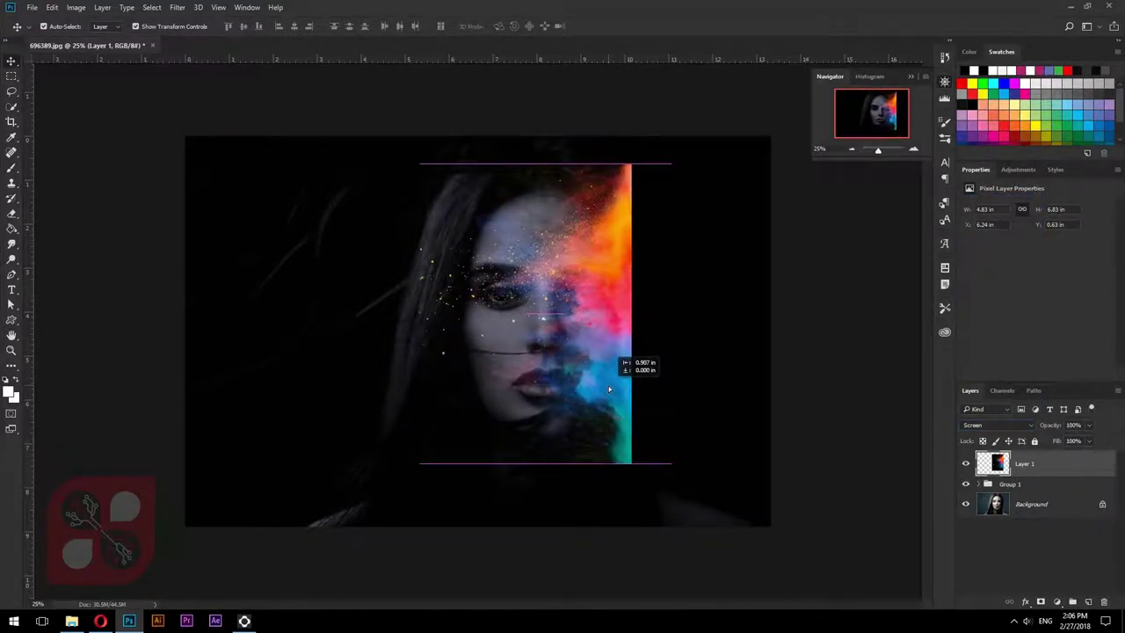
{"action": "key", "text": "ctrl+t"}
{"action": "left_click_drag", "start_coordinate": [631, 463], "coordinate": [647, 484]}
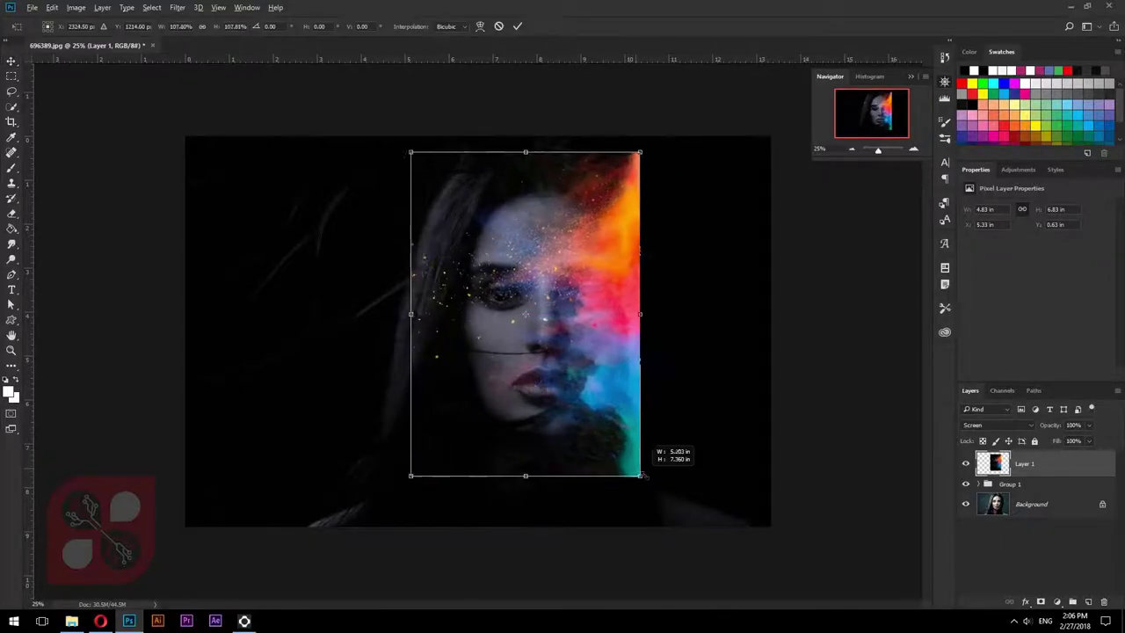
{"action": "left_click_drag", "start_coordinate": [622, 409], "coordinate": [611, 409]}
{"action": "left_click", "coordinate": [518, 24]}
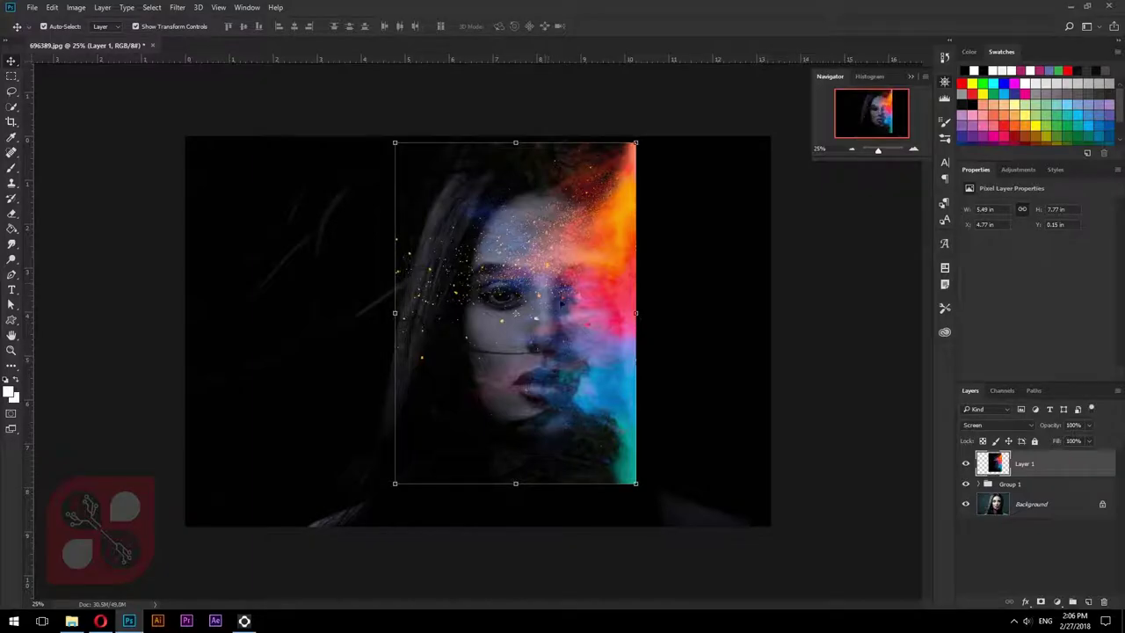
- Split Layer 1's Blend If Underlying Layer black slider to 0/46
{"action": "right_click", "coordinate": [1003, 469]}
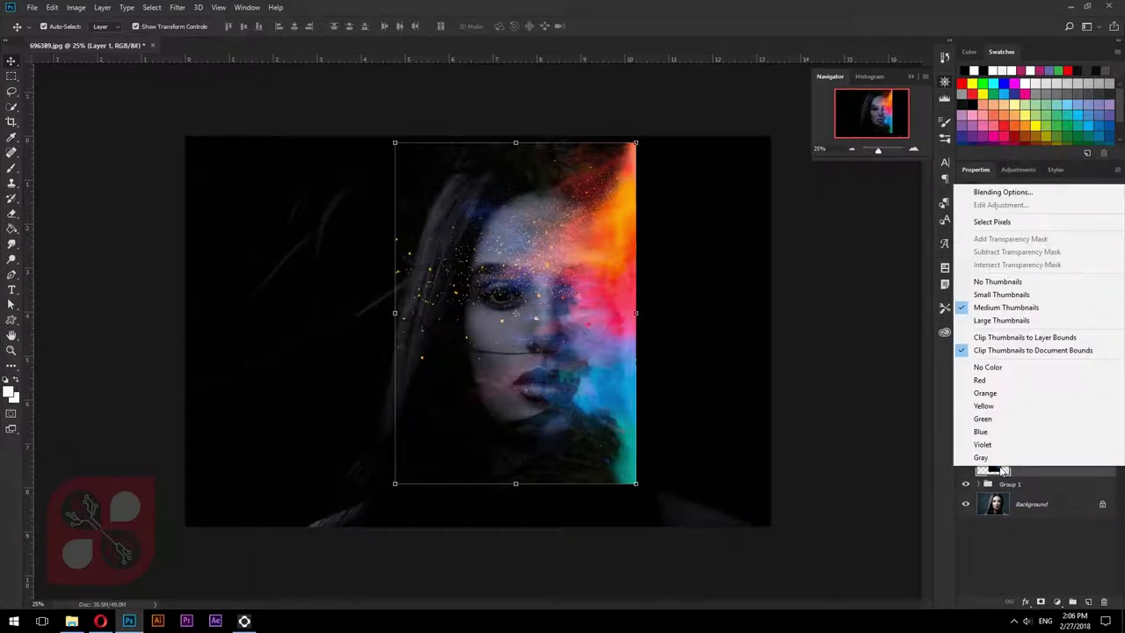
{"action": "left_click", "coordinate": [1048, 193]}
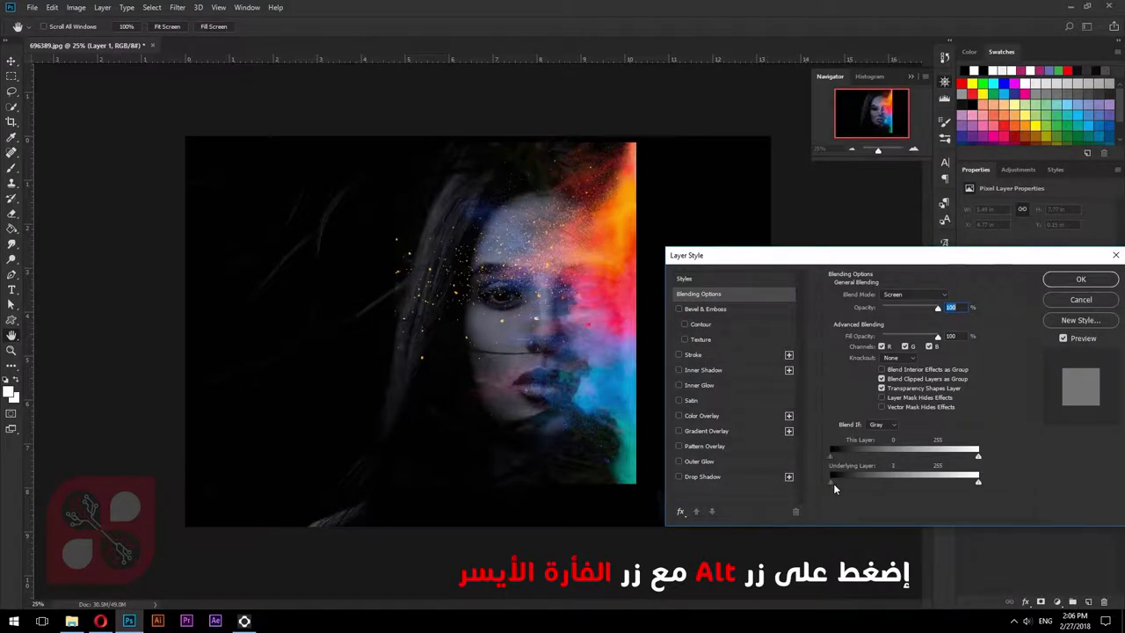
{"action": "mouse_move", "coordinate": [834, 485]}
{"action": "left_mouse_down"}
{"action": "mouse_move", "coordinate": [818, 483]}
{"action": "mouse_move", "coordinate": [857, 479]}
{"action": "left_mouse_up"}
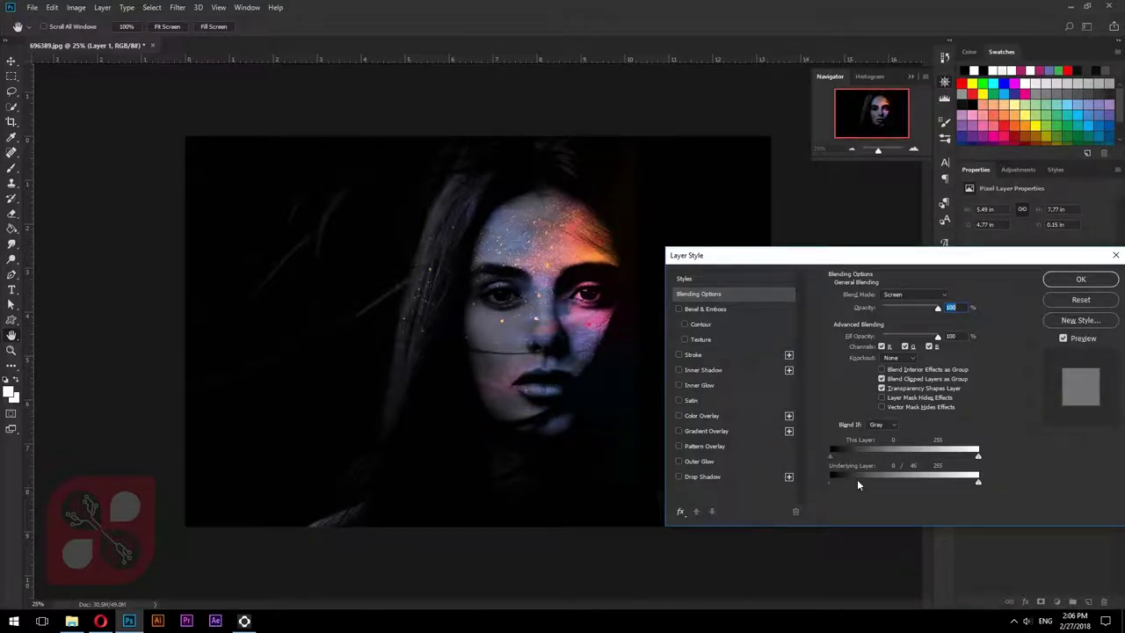
{"action": "left_click", "coordinate": [1068, 279]}
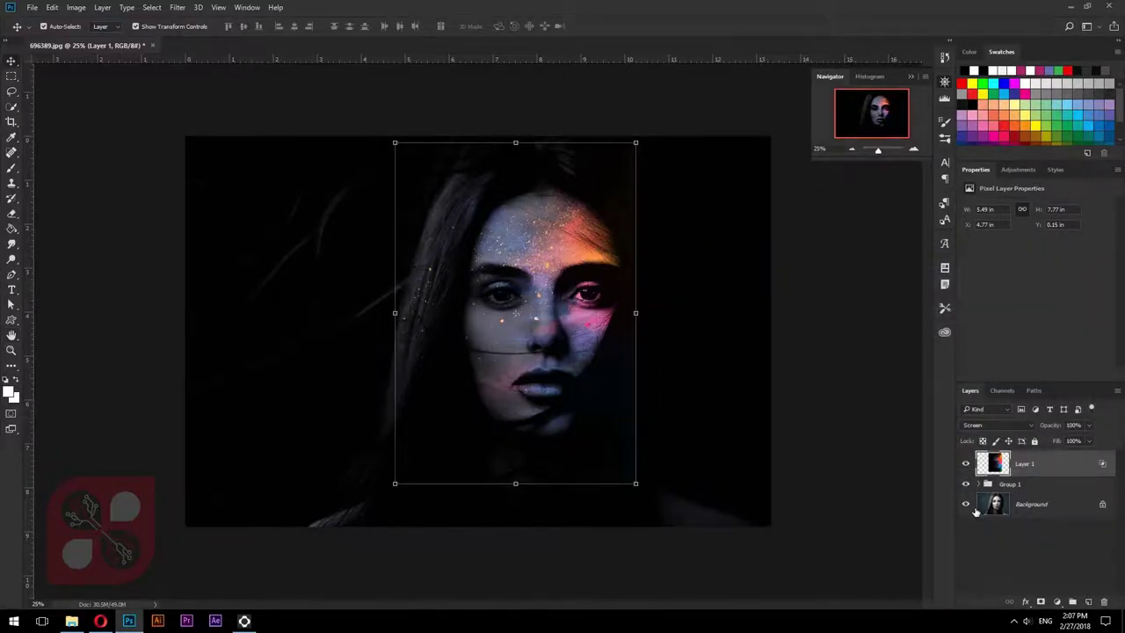
- Add a layer mask to Layer 1, set the foreground colour to black, and select the Brush
{"action": "left_click", "coordinate": [1040, 602]}
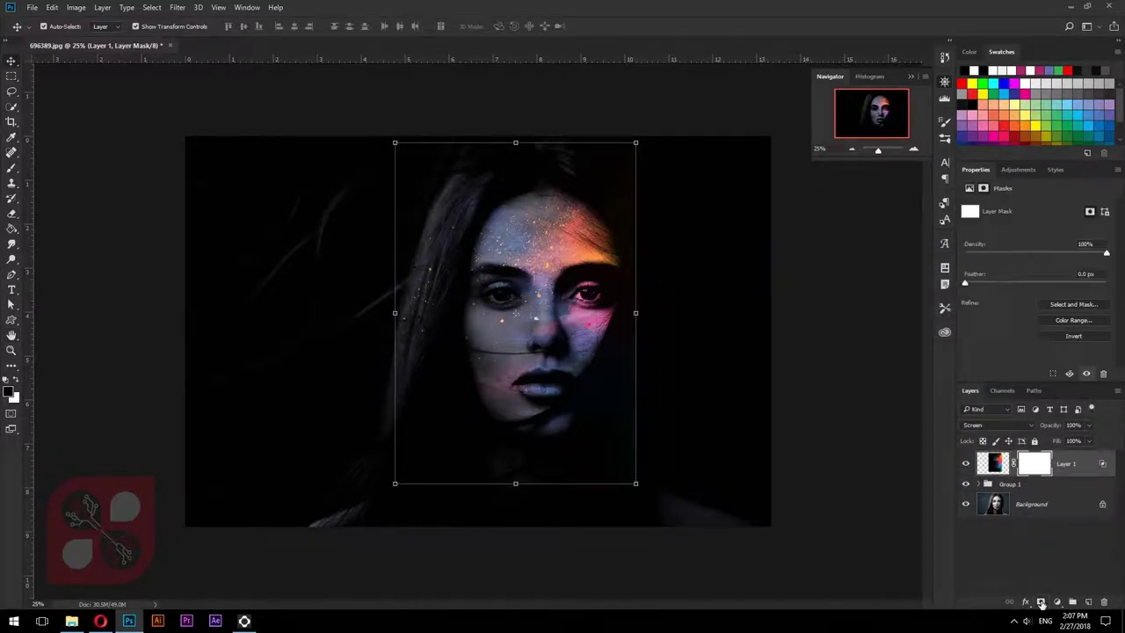
{"action": "left_click", "coordinate": [9, 392]}
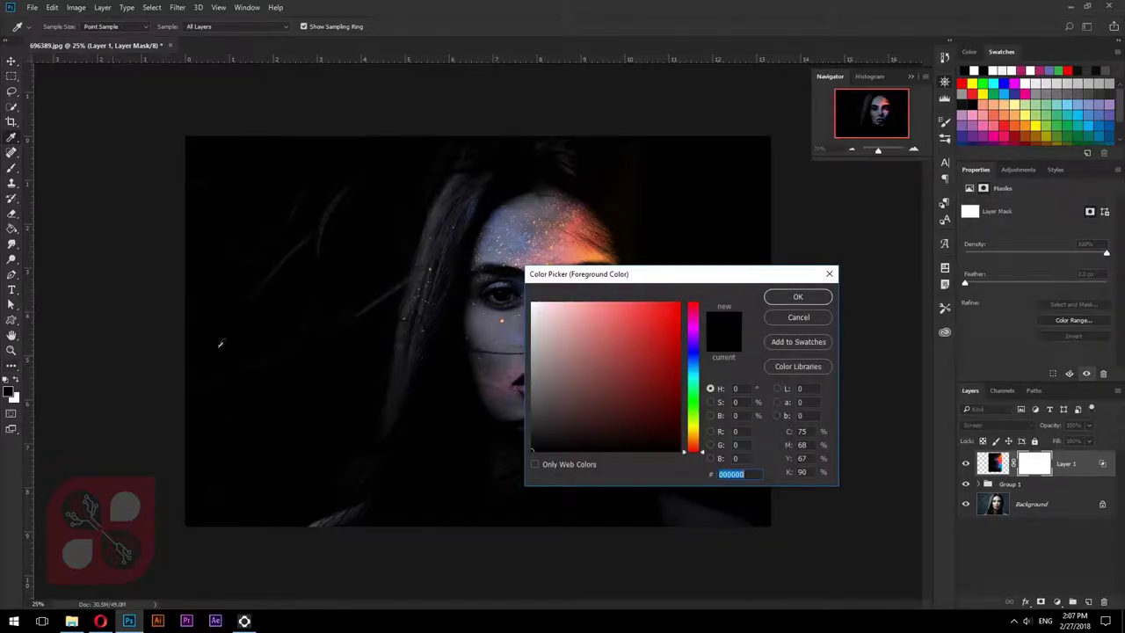
{"action": "left_click", "coordinate": [798, 296]}
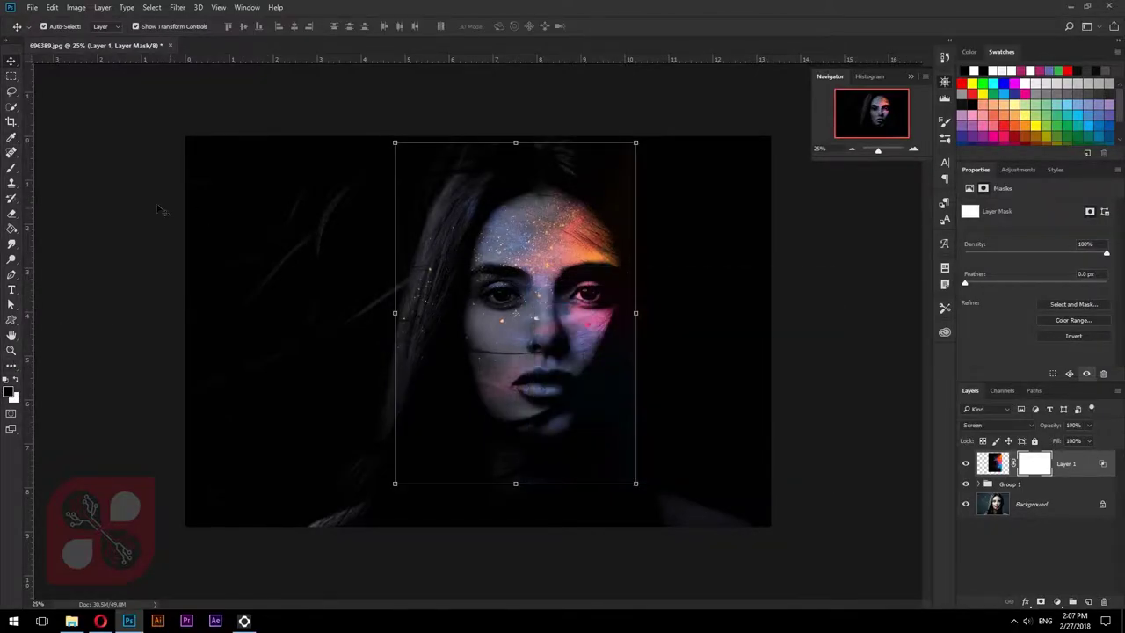
{"action": "left_click", "coordinate": [12, 168]}
{"action": "left_click", "coordinate": [63, 25]}
- Set up a soft round brush of about 325 px with hardness around 31%
{"action": "left_click", "coordinate": [118, 115]}
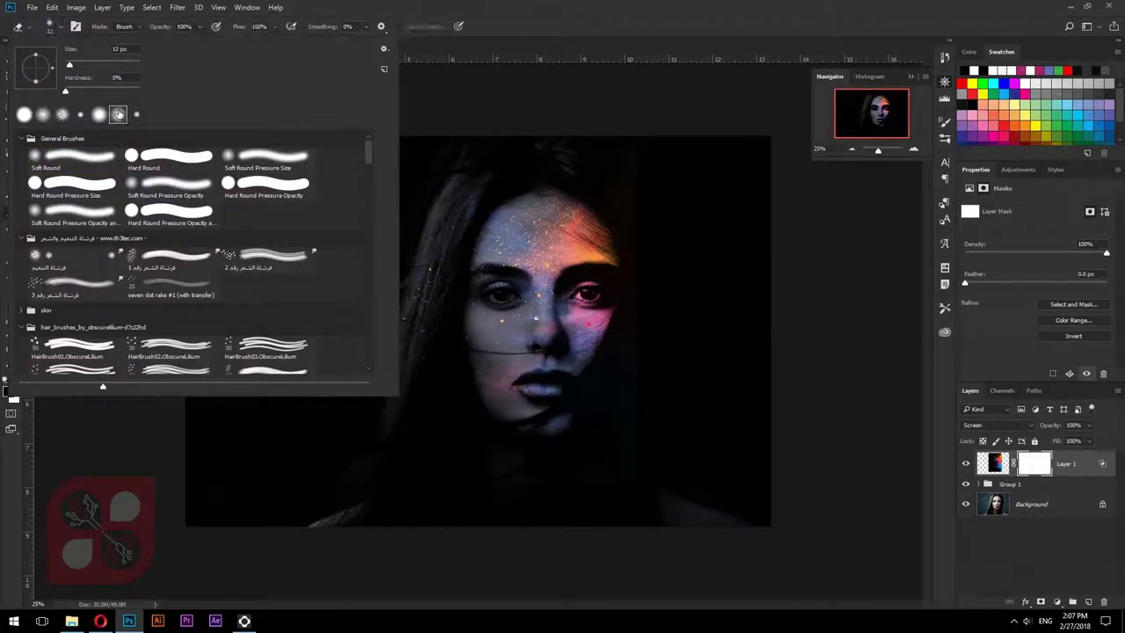
{"action": "left_click", "coordinate": [912, 151]}
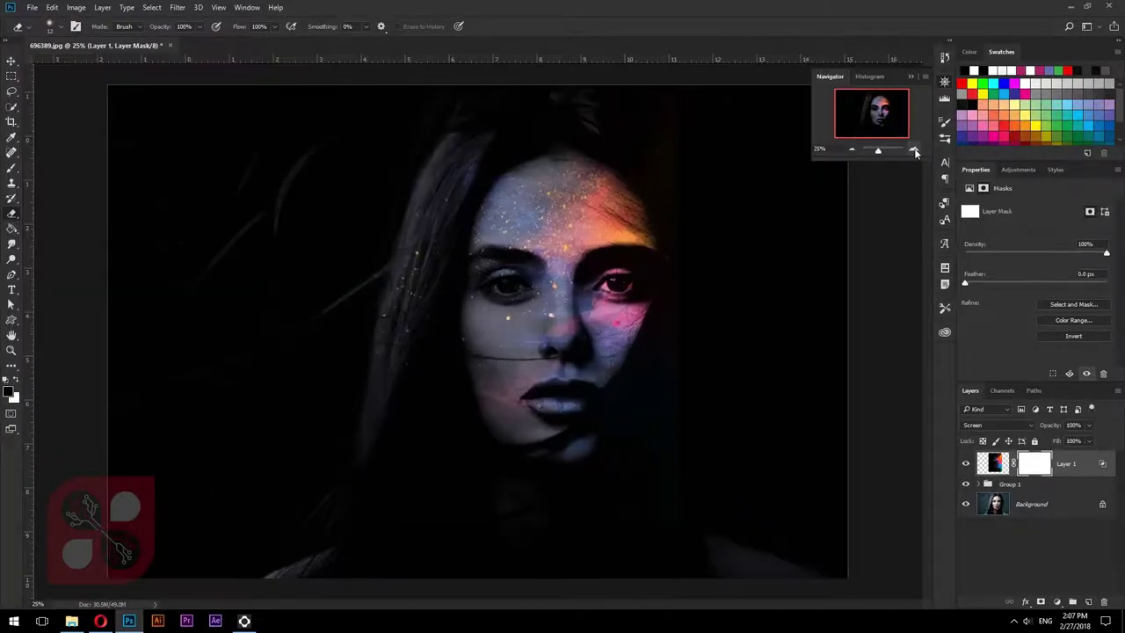
{"action": "left_click", "coordinate": [11, 167]}
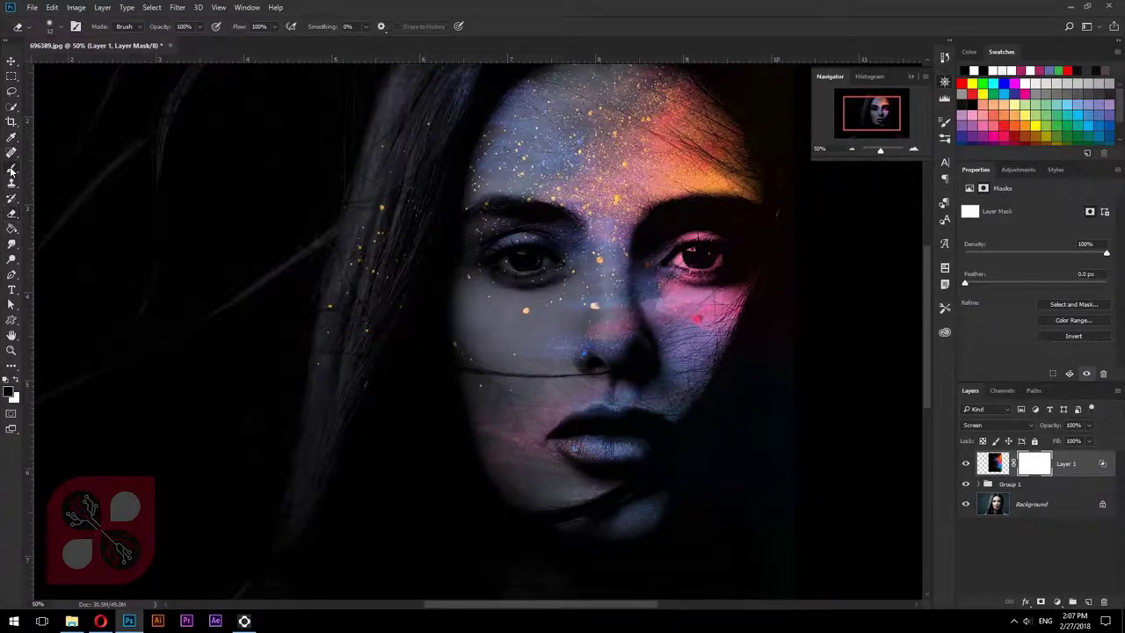
{"action": "right_click", "coordinate": [756, 314], "text": "alt"}
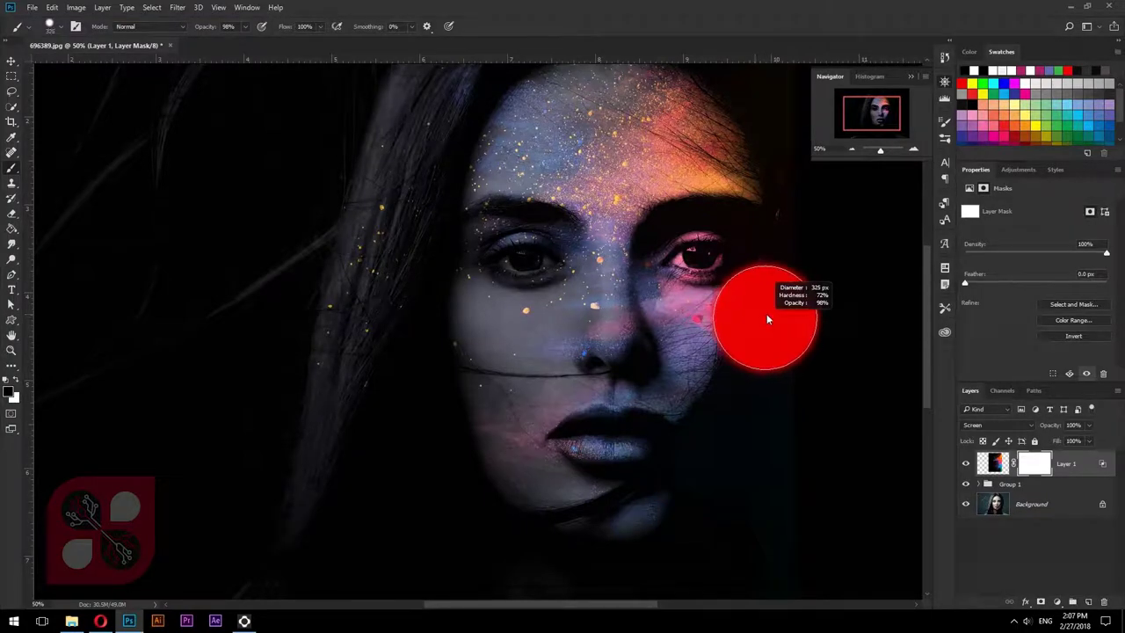
{"action": "scroll", "coordinate": [782, 317], "scroll_direction": "down", "scroll_amount": 2}
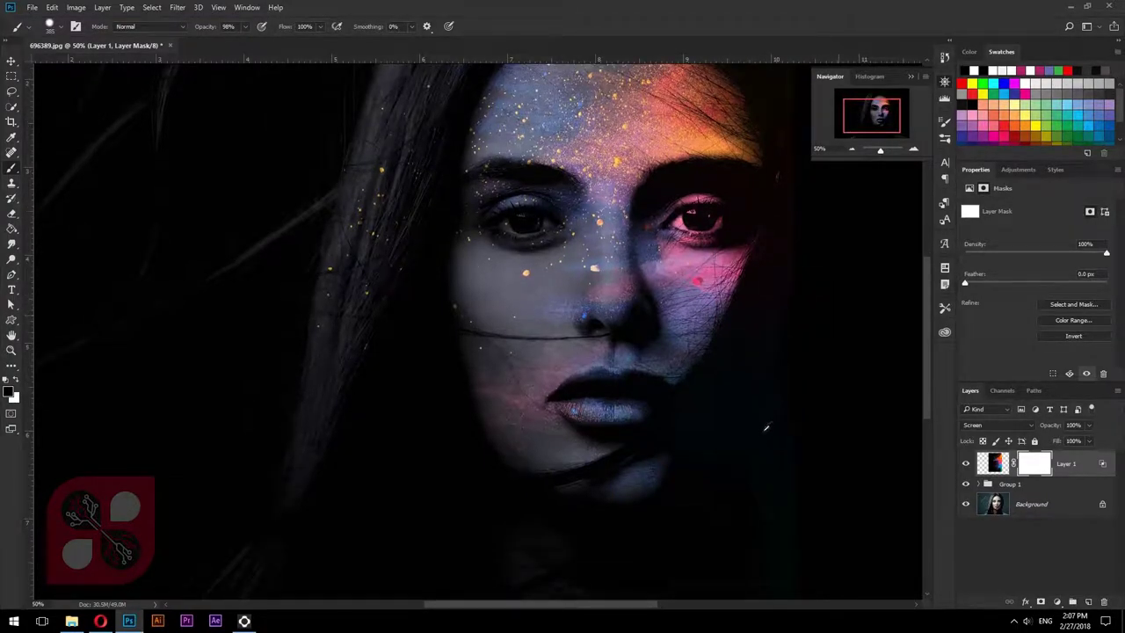
{"action": "left_click", "coordinate": [851, 149]}
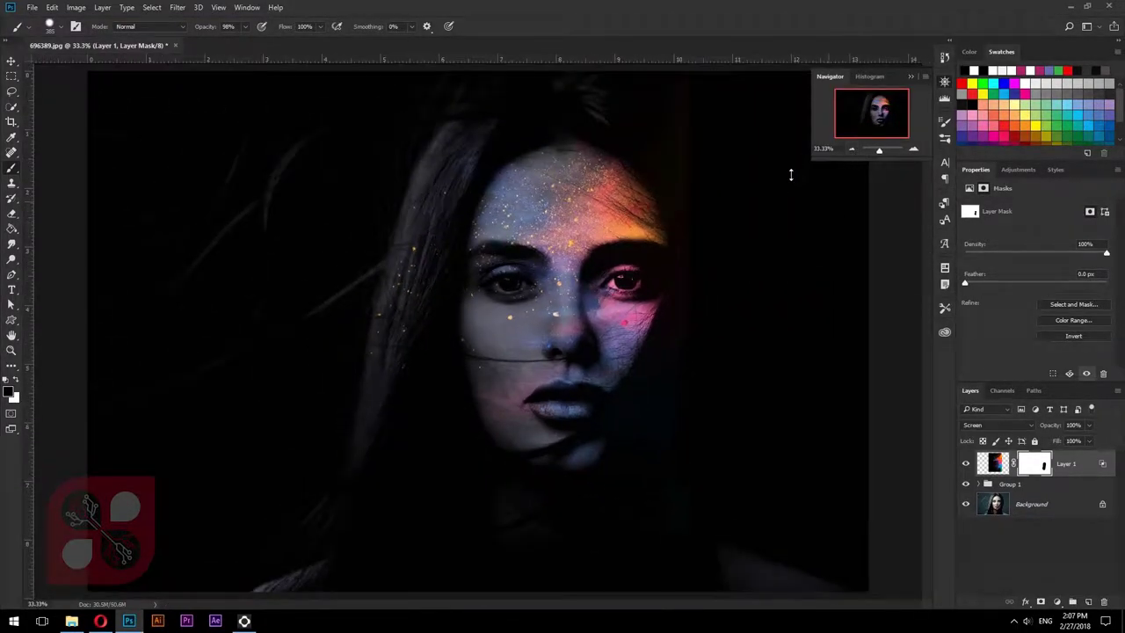
{"action": "left_click", "coordinate": [58, 27]}
{"action": "left_click", "coordinate": [115, 109]}
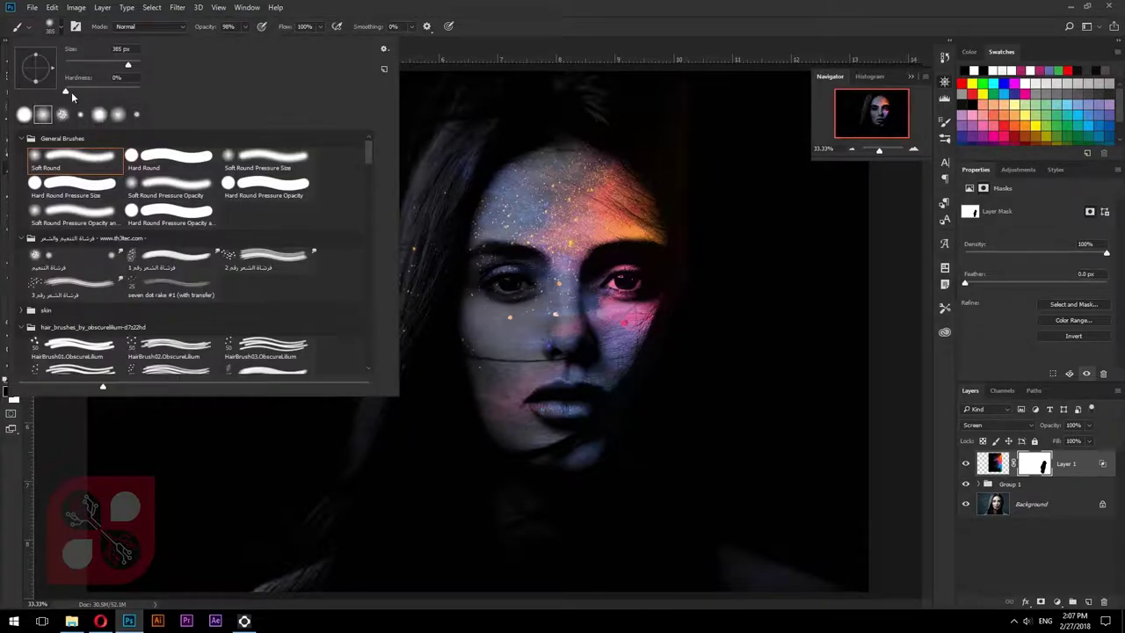
{"action": "left_click_drag", "start_coordinate": [67, 91], "coordinate": [89, 88]}
{"action": "key", "text": "Return"}
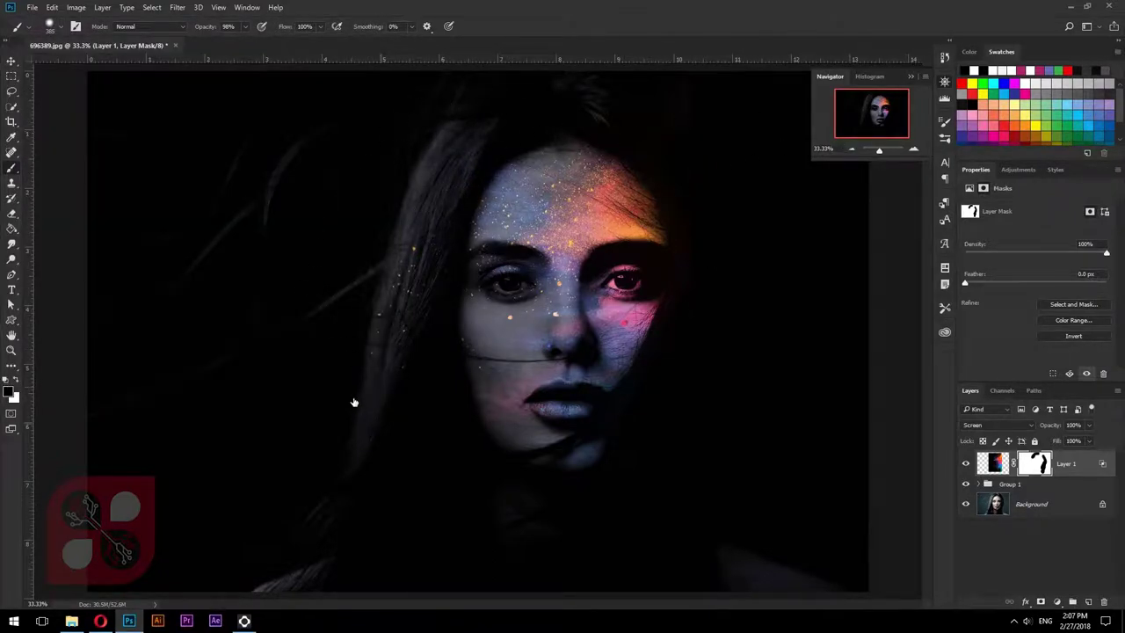
- Zoom in on the face and paint black on Layer 1's mask over the right eye
{"action": "key", "text": "ctrl+plus"}
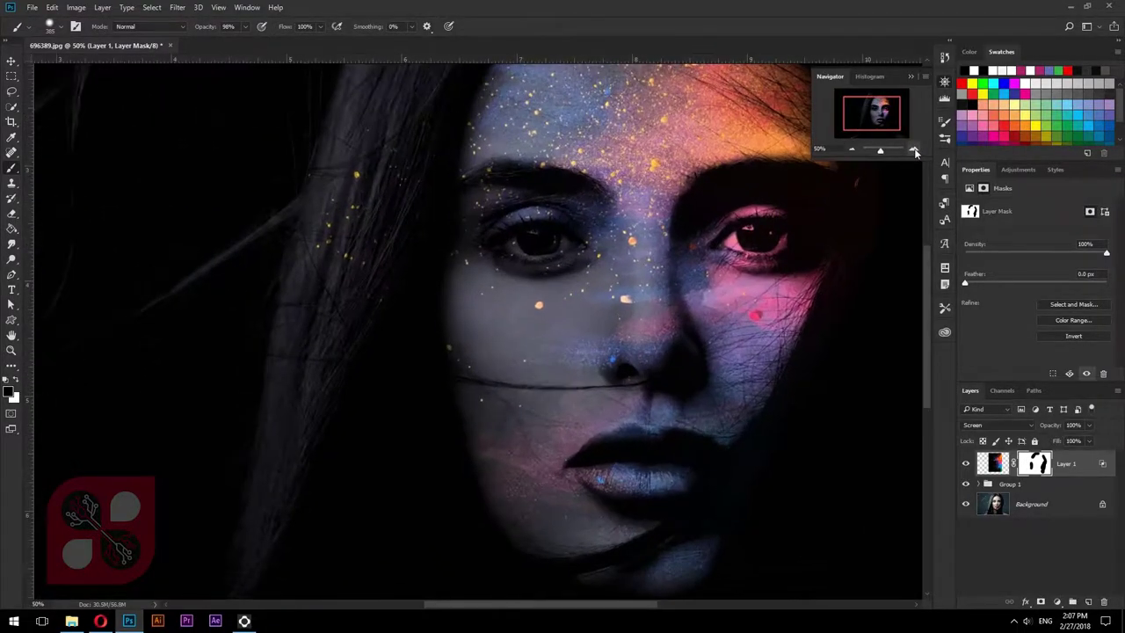
{"action": "key", "text": "ctrl+plus"}
{"action": "mouse_move", "coordinate": [549, 242]}
{"action": "left_mouse_down"}
{"action": "mouse_move", "coordinate": [532, 239]}
{"action": "mouse_move", "coordinate": [562, 235]}
{"action": "mouse_move", "coordinate": [509, 249]}
{"action": "mouse_move", "coordinate": [567, 241]}
{"action": "left_mouse_up"}
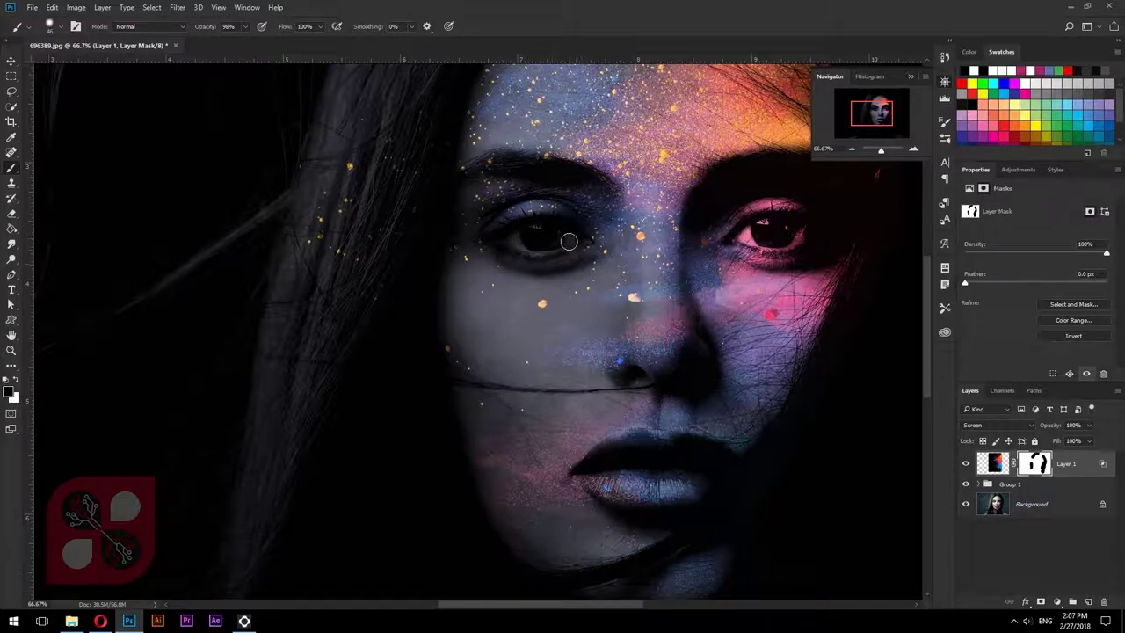
{"action": "left_click_drag", "start_coordinate": [800, 237], "coordinate": [756, 242]}
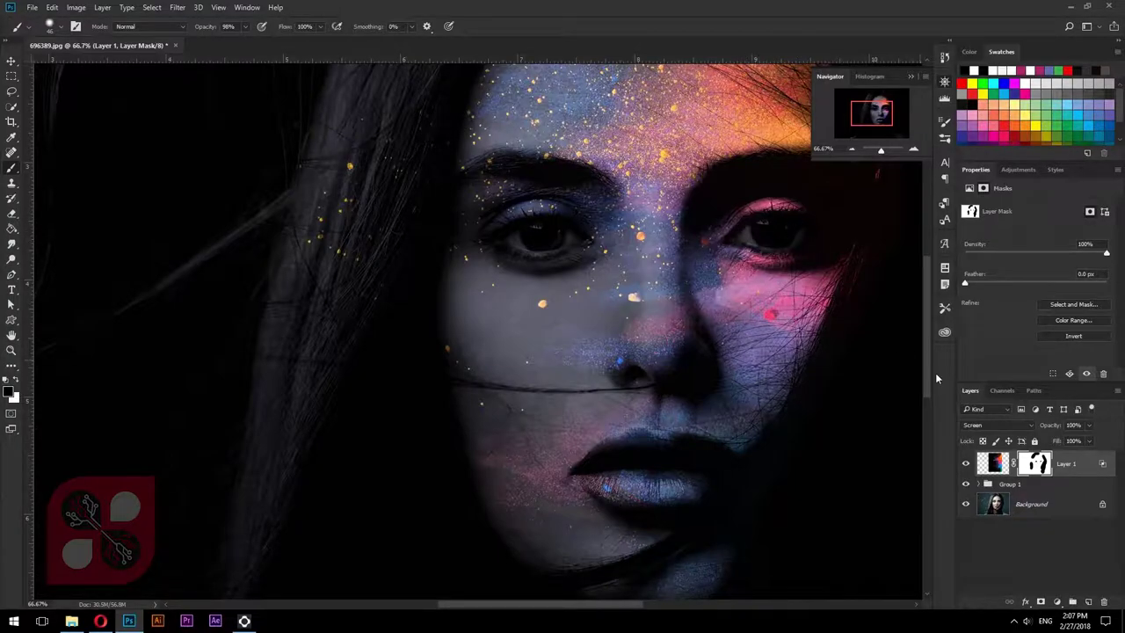
- Expand Group 1 and paint over both eyes on the Curves 1 mask
{"action": "left_click", "coordinate": [979, 484]}
{"action": "left_click", "coordinate": [1052, 531]}
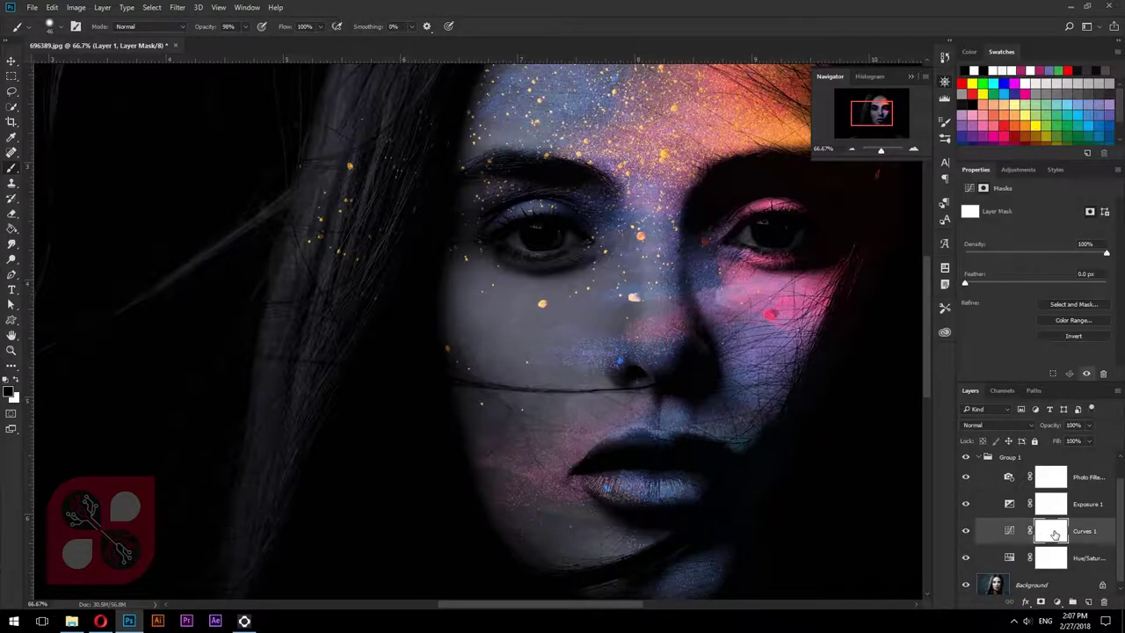
{"action": "mouse_move", "coordinate": [536, 239]}
{"action": "left_mouse_down"}
{"action": "mouse_move", "coordinate": [571, 239]}
{"action": "mouse_move", "coordinate": [561, 229]}
{"action": "left_mouse_up"}
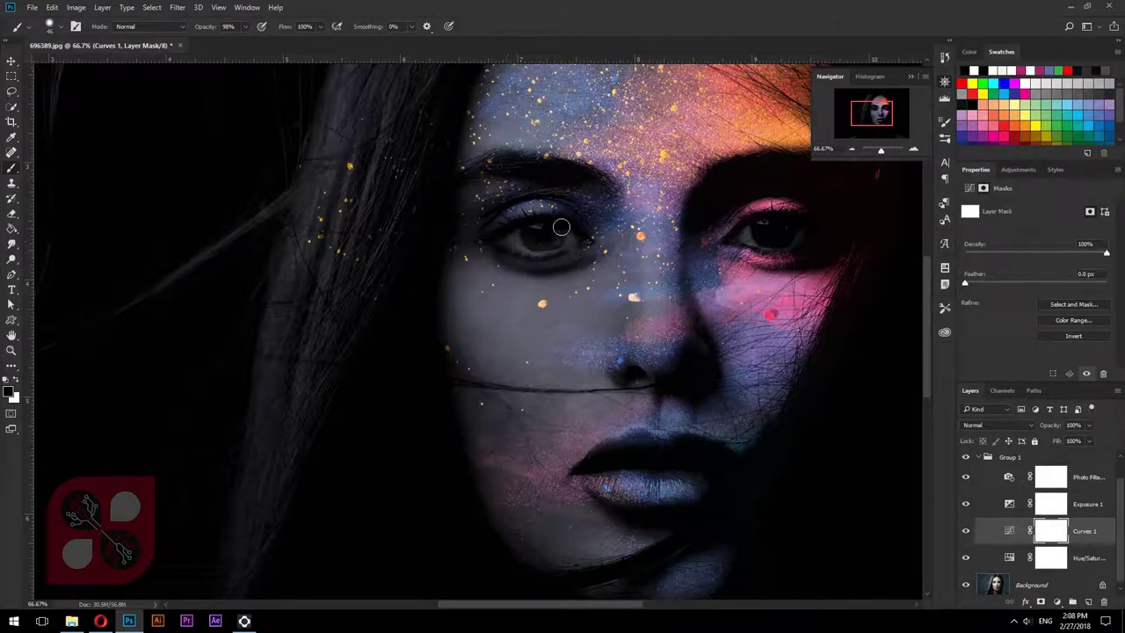
{"action": "left_click_drag", "start_coordinate": [747, 231], "coordinate": [755, 238]}
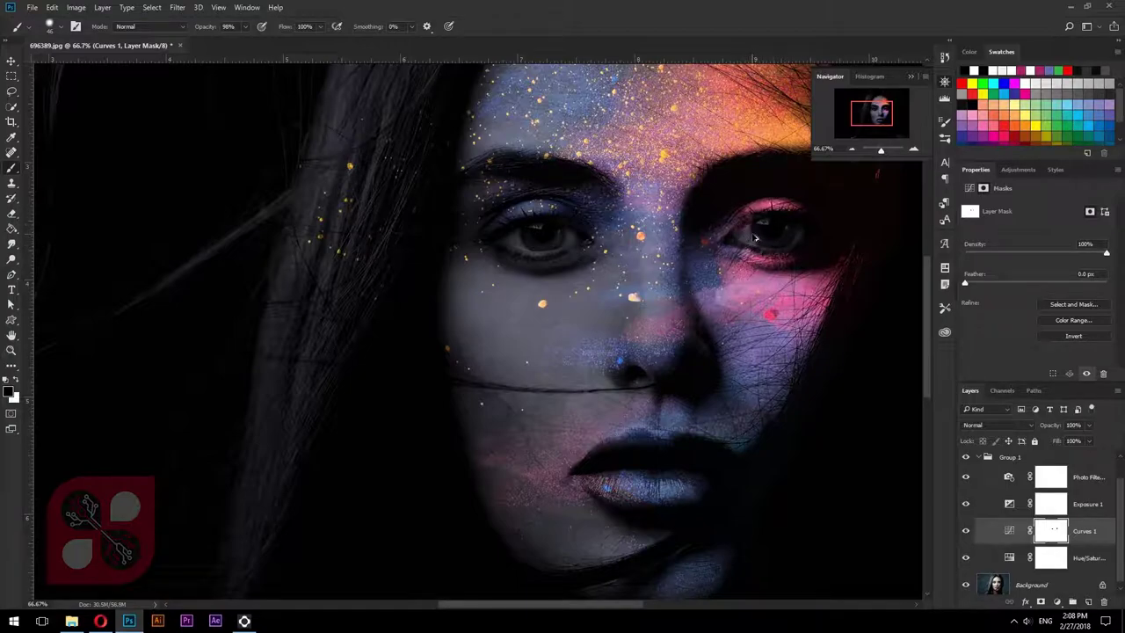
- Dismiss the error, retarget the Curves 1 mask, and repaint both irises
{"action": "key", "text": "ctrl+2"}
{"action": "left_click", "coordinate": [751, 233]}
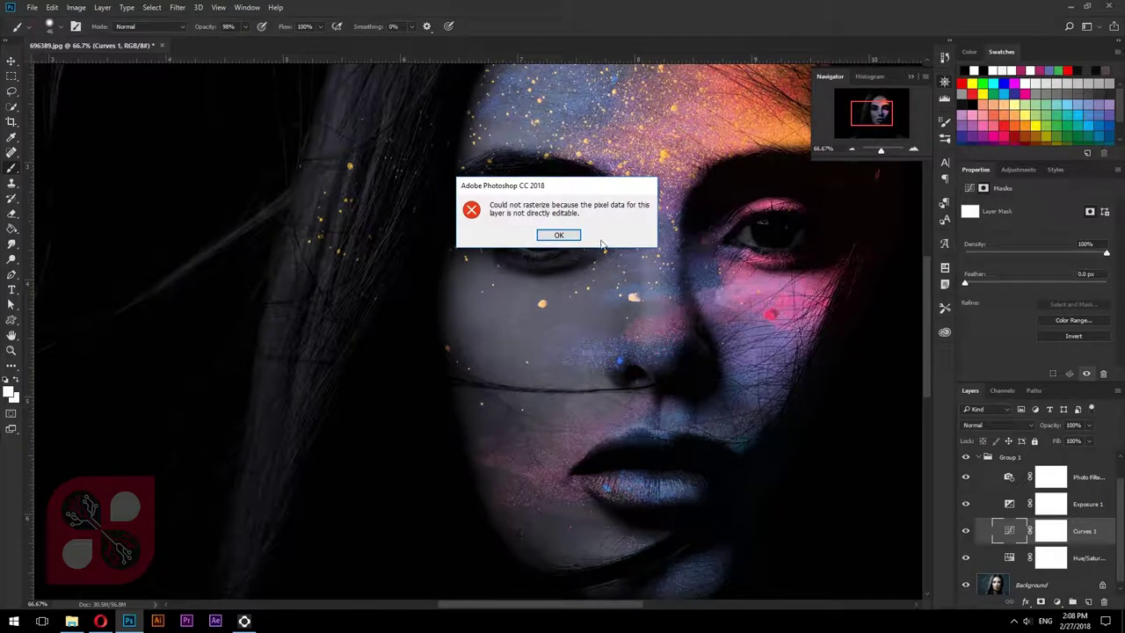
{"action": "left_click", "coordinate": [564, 233]}
{"action": "left_click", "coordinate": [1051, 530]}
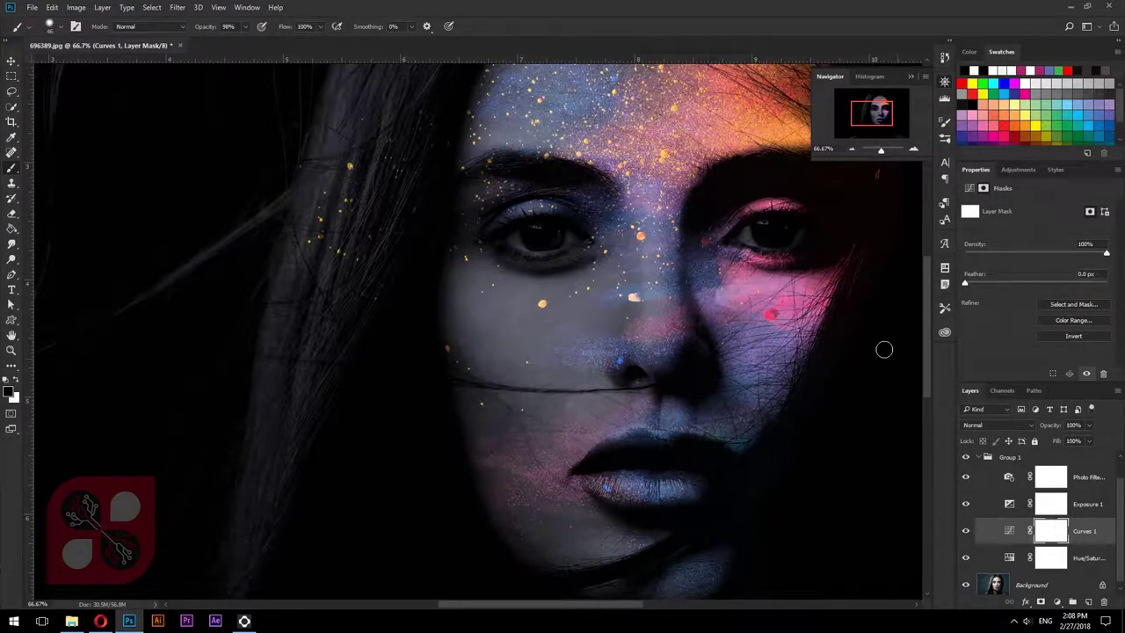
{"action": "mouse_move", "coordinate": [776, 249]}
{"action": "left_mouse_down"}
{"action": "mouse_move", "coordinate": [773, 231]}
{"action": "mouse_move", "coordinate": [789, 221]}
{"action": "mouse_move", "coordinate": [748, 235]}
{"action": "mouse_move", "coordinate": [799, 231]}
{"action": "left_mouse_up"}
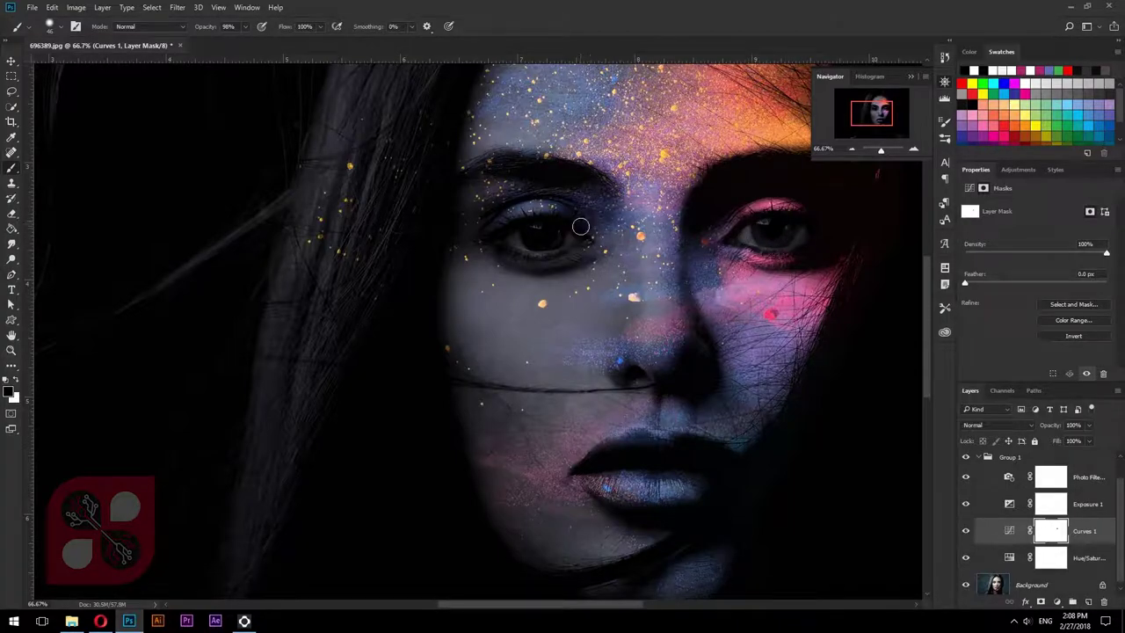
{"action": "mouse_move", "coordinate": [571, 238]}
{"action": "left_mouse_down"}
{"action": "mouse_move", "coordinate": [527, 231]}
{"action": "mouse_move", "coordinate": [518, 242]}
{"action": "mouse_move", "coordinate": [569, 235]}
{"action": "left_mouse_up"}
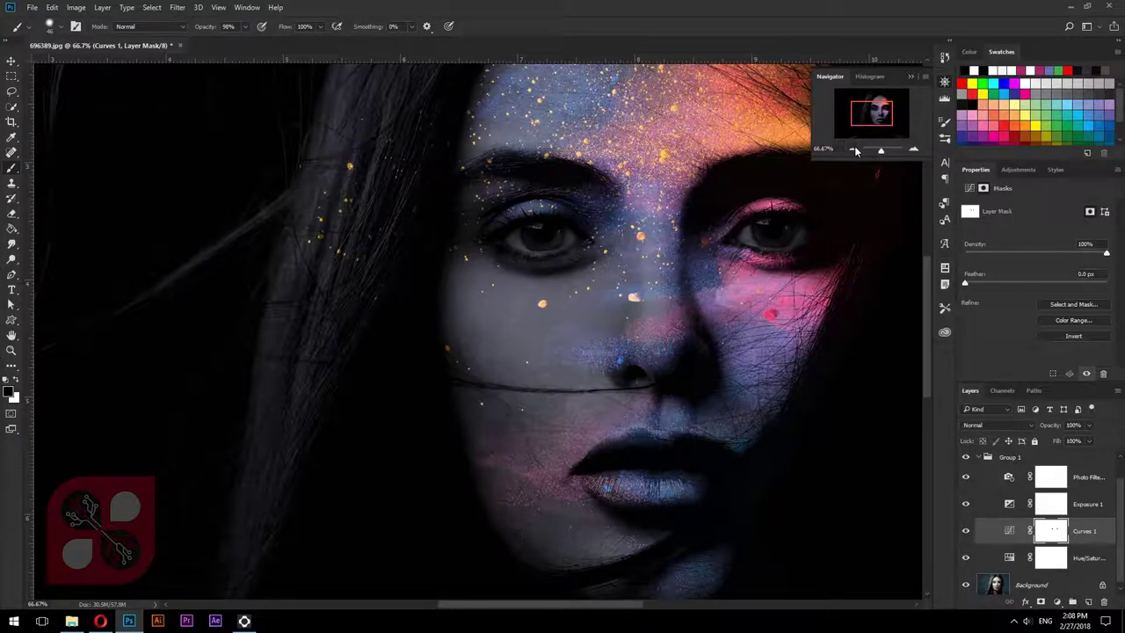
{"action": "left_click", "coordinate": [851, 149]}
{"action": "left_click", "coordinate": [989, 459]}
- Collapse Group 1 and paint out the gold specks on the hair through Layer 1's mask
{"action": "scroll", "coordinate": [986, 482], "scroll_direction": "up", "scroll_amount": 1}
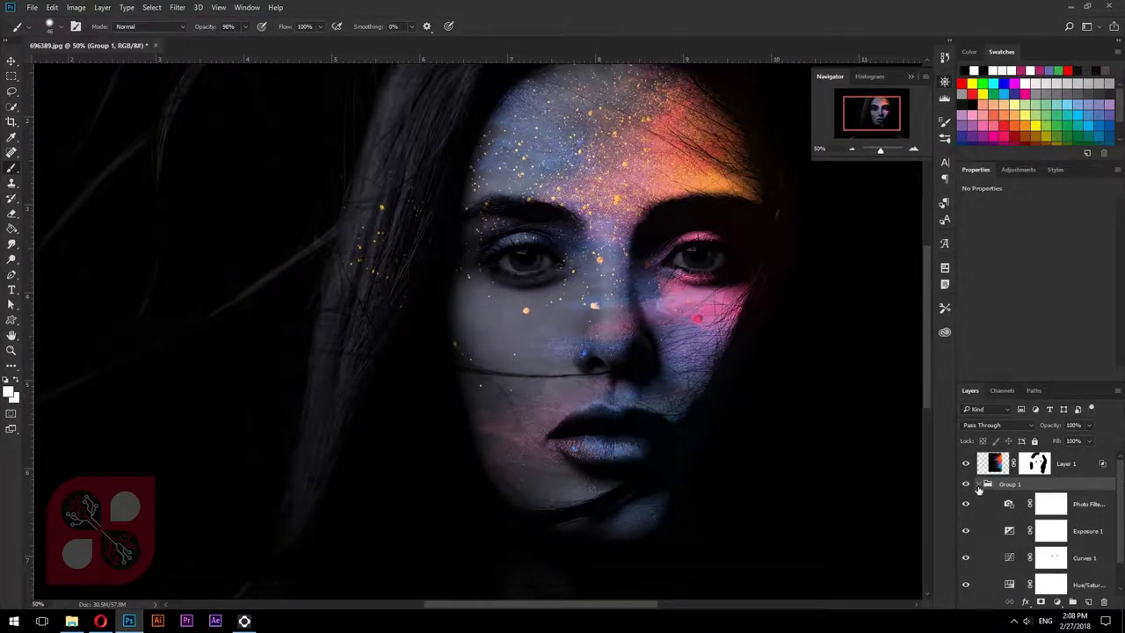
{"action": "left_click", "coordinate": [980, 484]}
{"action": "left_click", "coordinate": [1064, 463]}
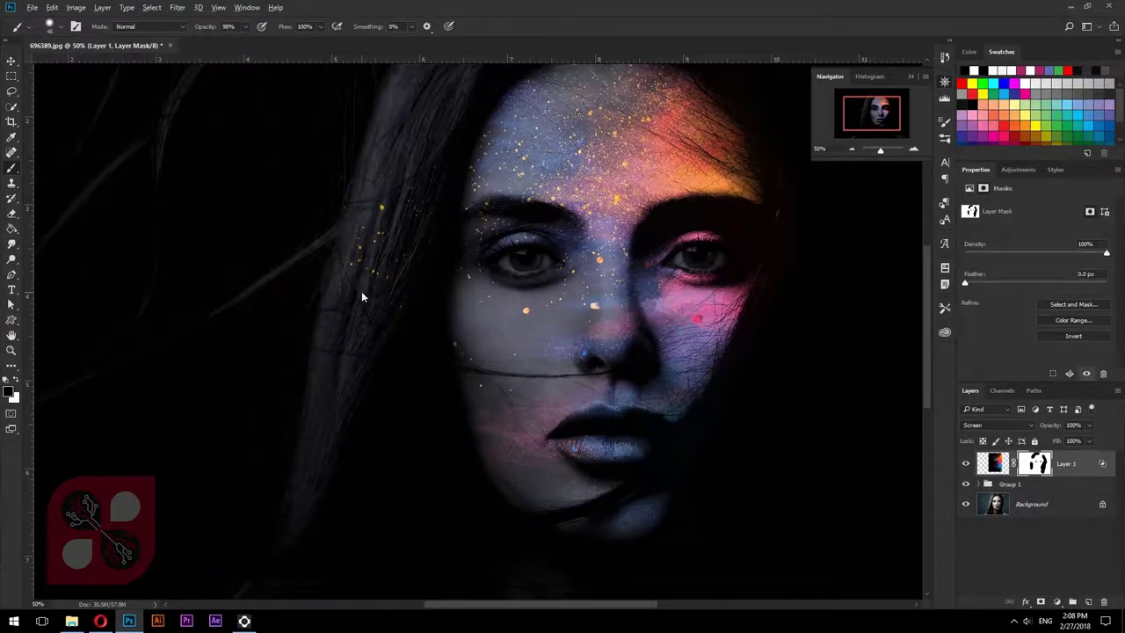
{"action": "left_click_drag", "start_coordinate": [364, 296], "coordinate": [380, 268]}
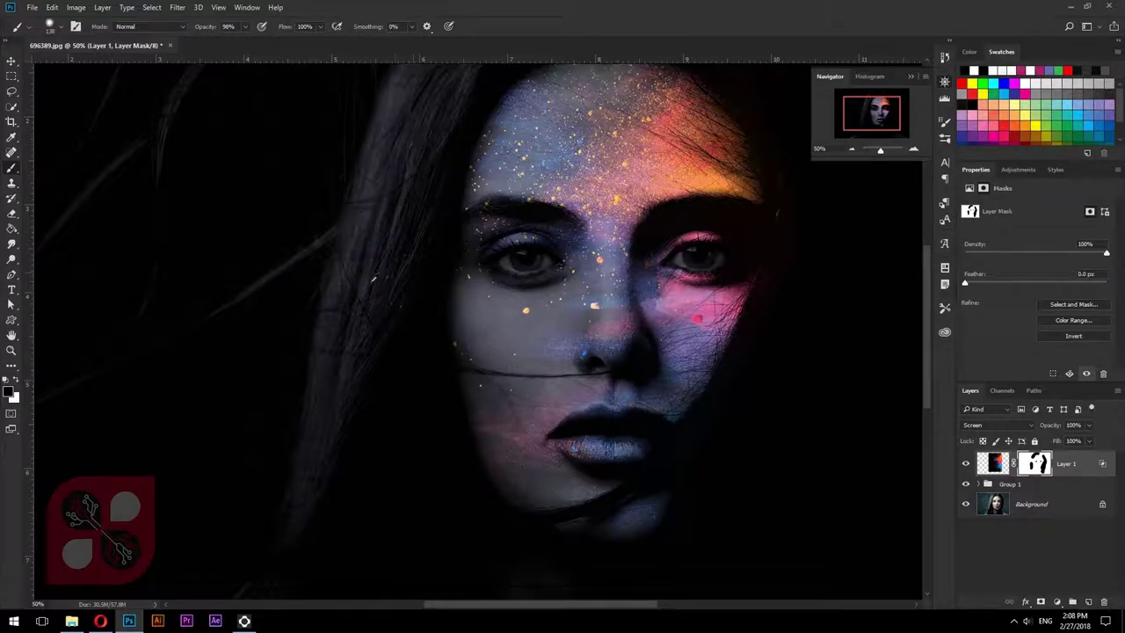
{"action": "left_click", "coordinate": [851, 151]}
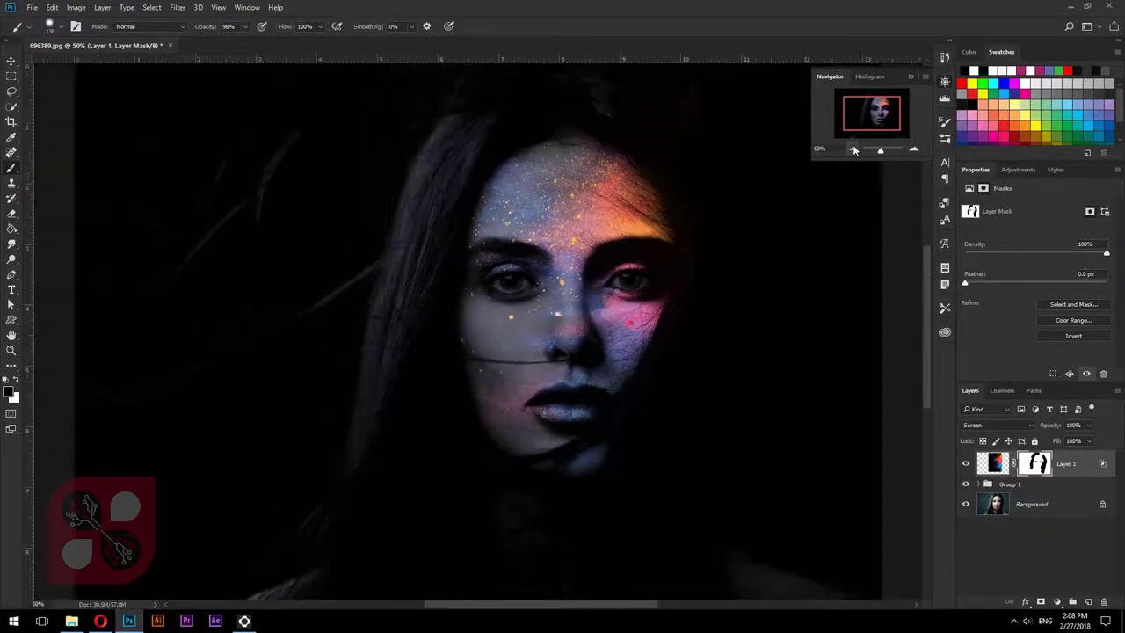
{"action": "left_click", "coordinate": [853, 151]}
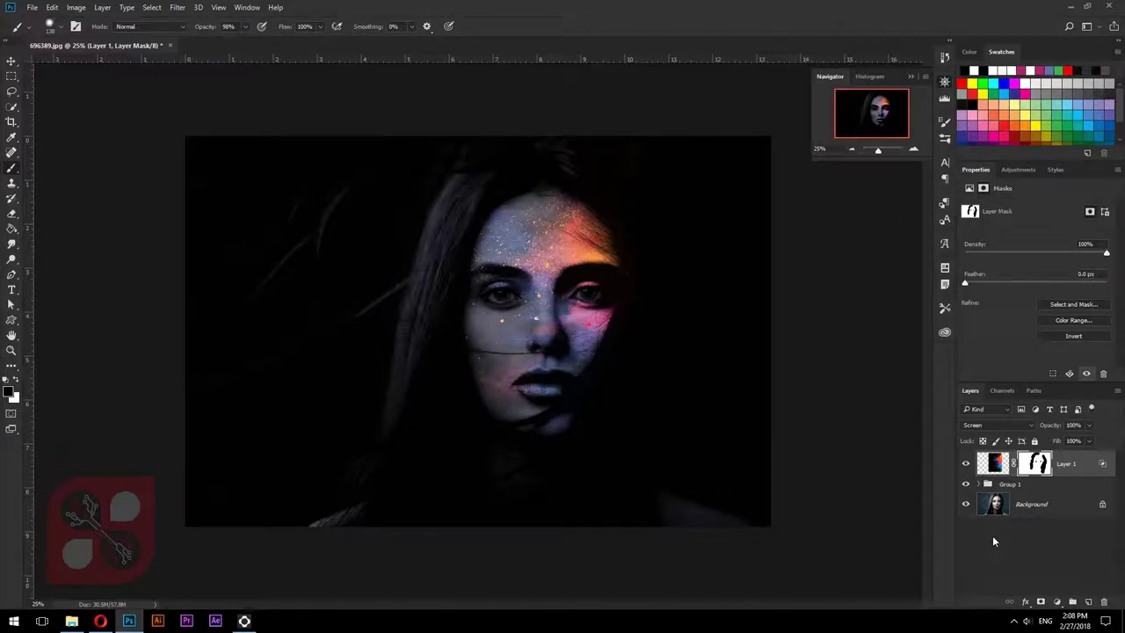
{"action": "left_click", "coordinate": [1058, 602]}
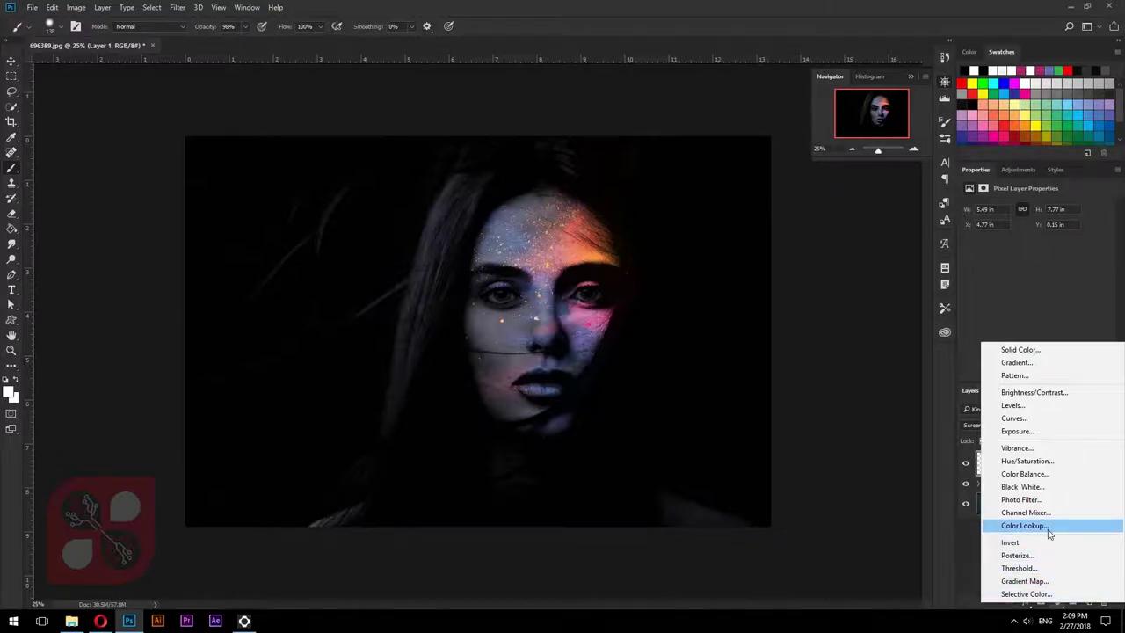
- Add a Curves 2 adjustment with a slightly raised midpoint, clipped to the powder Layer 1
{"action": "left_click", "coordinate": [1053, 421]}
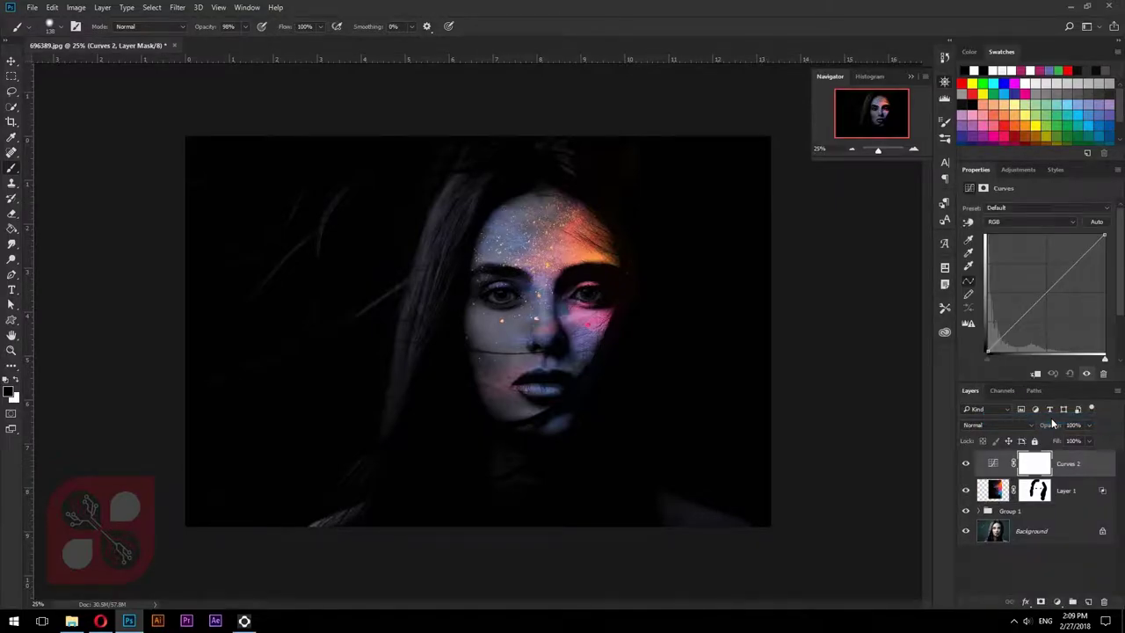
{"action": "left_click", "coordinate": [1047, 291]}
{"action": "mouse_move", "coordinate": [1047, 291]}
{"action": "left_mouse_down"}
{"action": "mouse_move", "coordinate": [1035, 283]}
{"action": "mouse_move", "coordinate": [1044, 290]}
{"action": "left_mouse_up"}
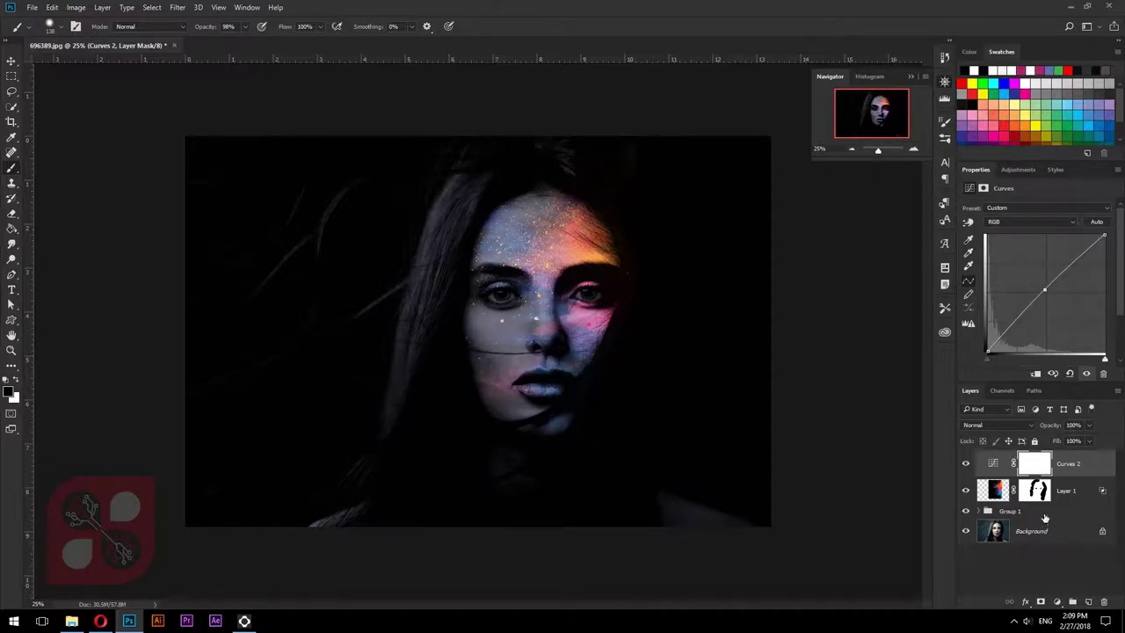
{"action": "left_click", "coordinate": [1036, 373]}
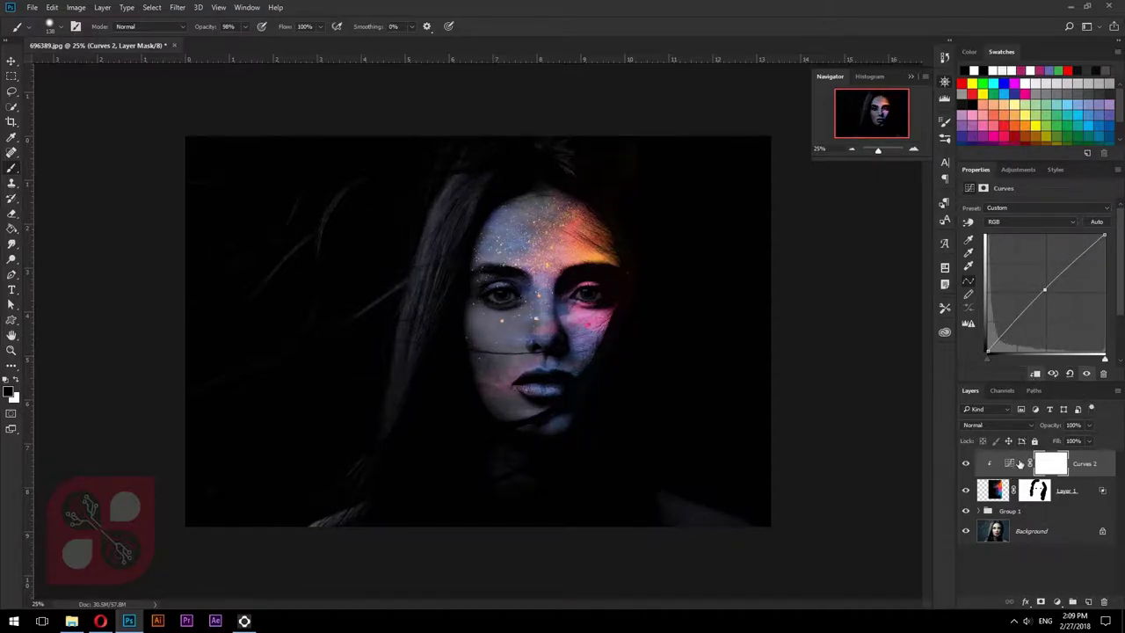
- Add a Hue/Saturation adjustment layer clipped to the powder layer, undoing a stray Color Balance layer
{"action": "left_click", "coordinate": [1056, 603]}
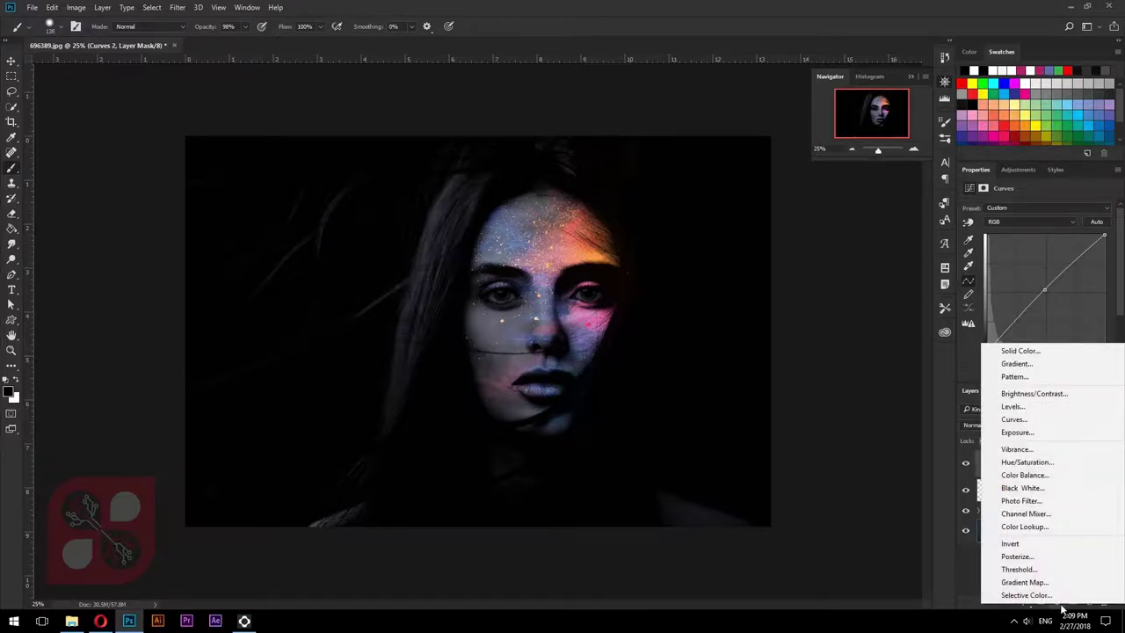
{"action": "left_click", "coordinate": [1024, 474]}
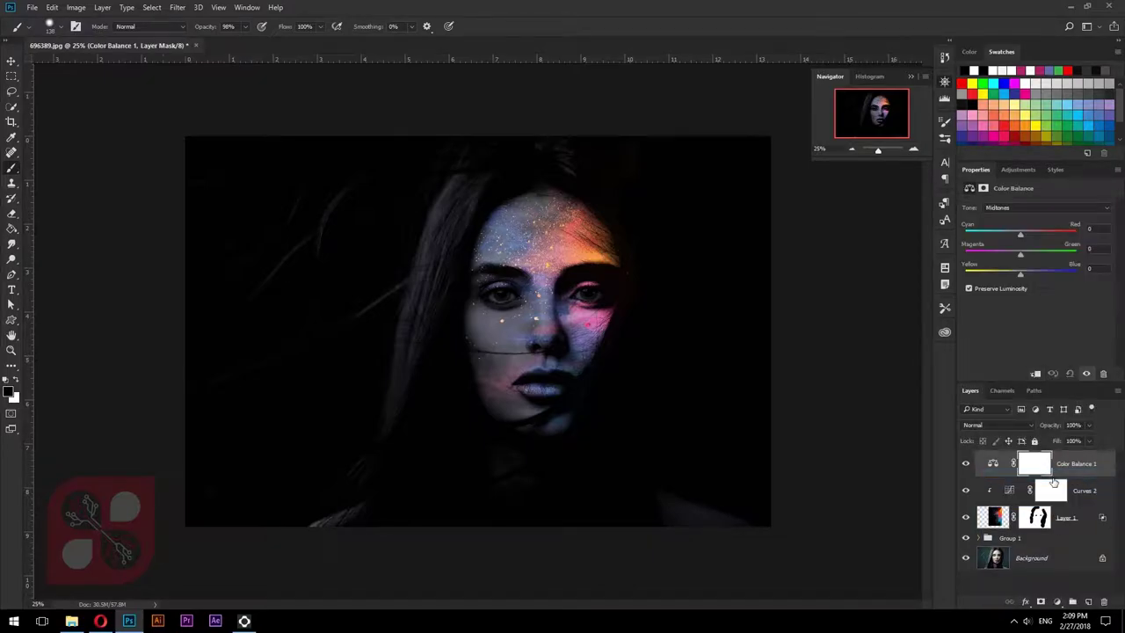
{"action": "key", "text": "ctrl+z"}
{"action": "left_click", "coordinate": [1058, 603]}
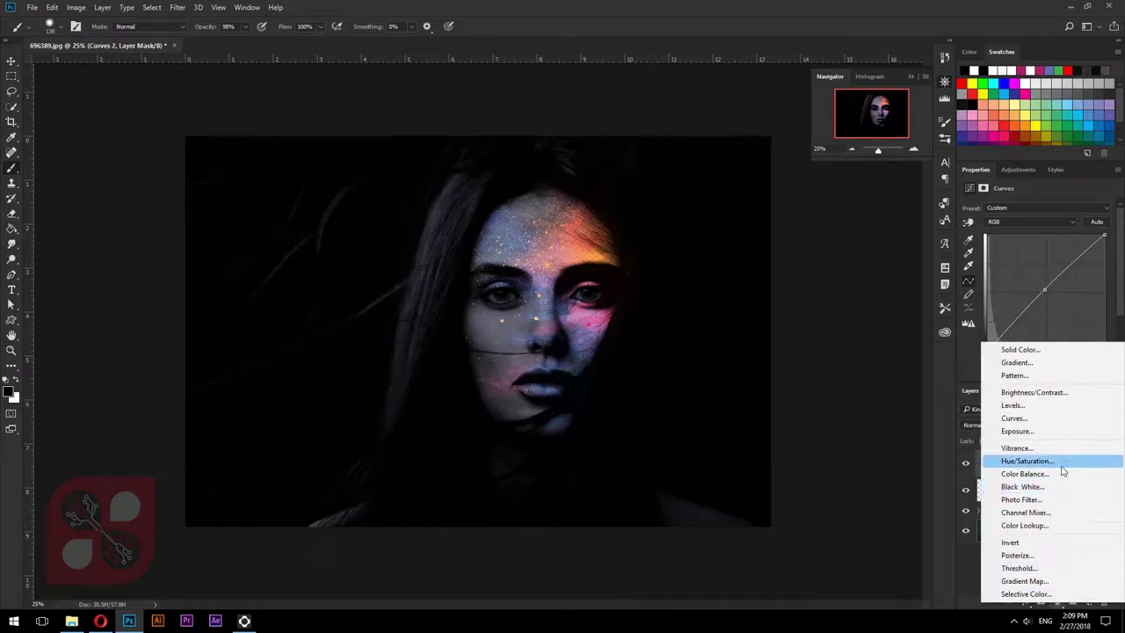
{"action": "left_click", "coordinate": [1059, 462]}
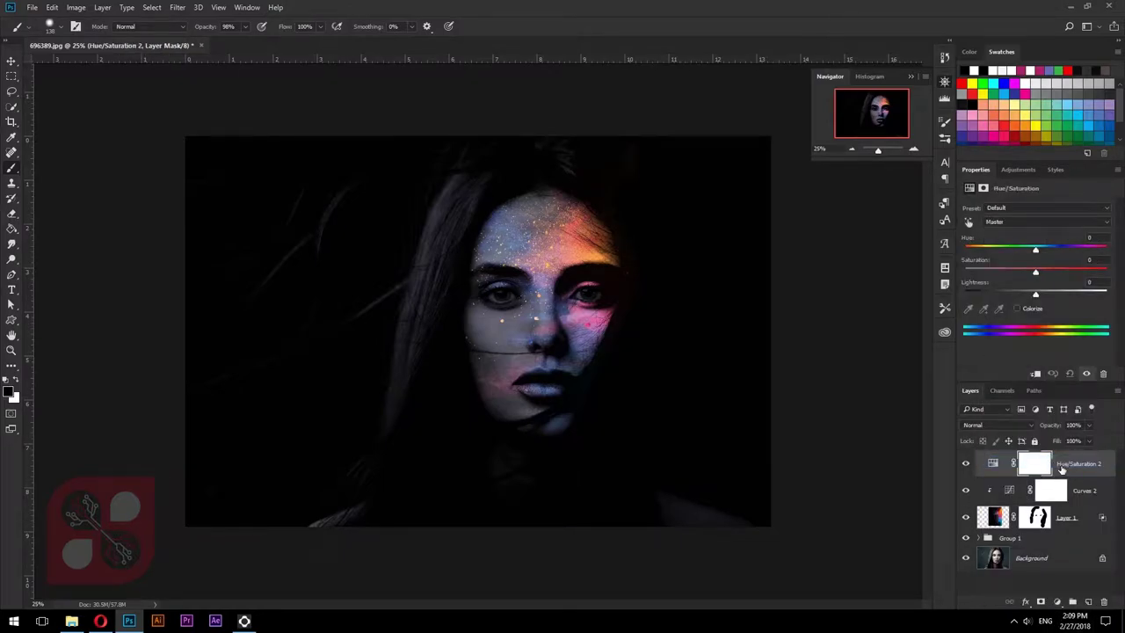
{"action": "left_click", "coordinate": [1036, 374]}
- Set Hue -36 and Saturation +10 for pink-teal powder, then select down to Layer 1
{"action": "mouse_move", "coordinate": [1035, 258]}
{"action": "left_mouse_down"}
{"action": "mouse_move", "coordinate": [1017, 254]}
{"action": "mouse_move", "coordinate": [1018, 274]}
{"action": "mouse_move", "coordinate": [1044, 276]}
{"action": "left_mouse_up"}
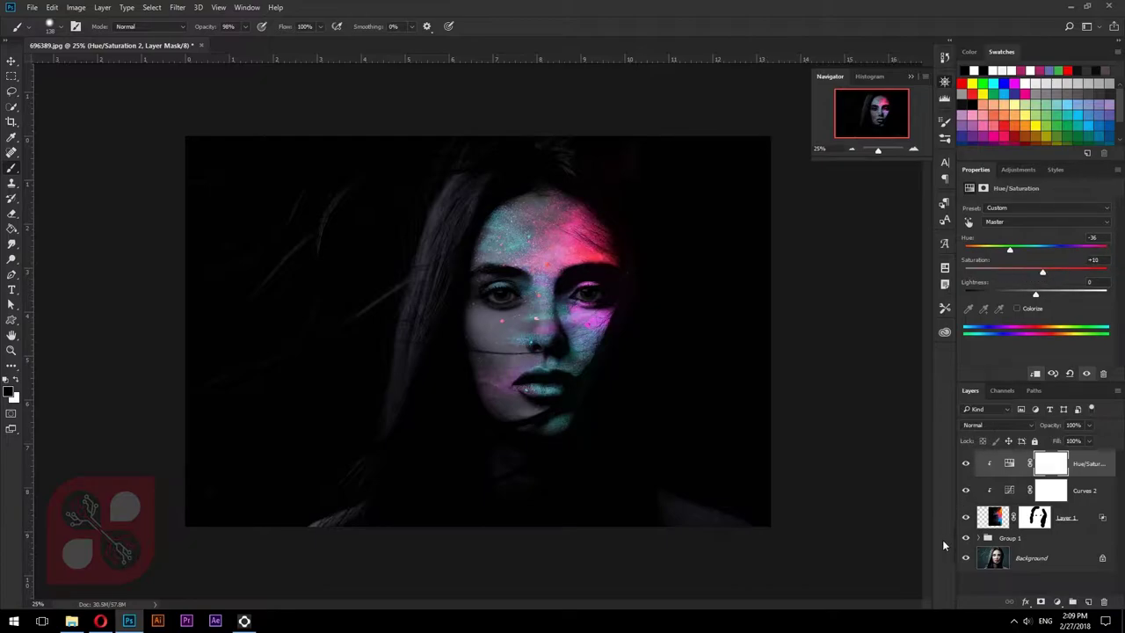
{"action": "left_click", "coordinate": [914, 150]}
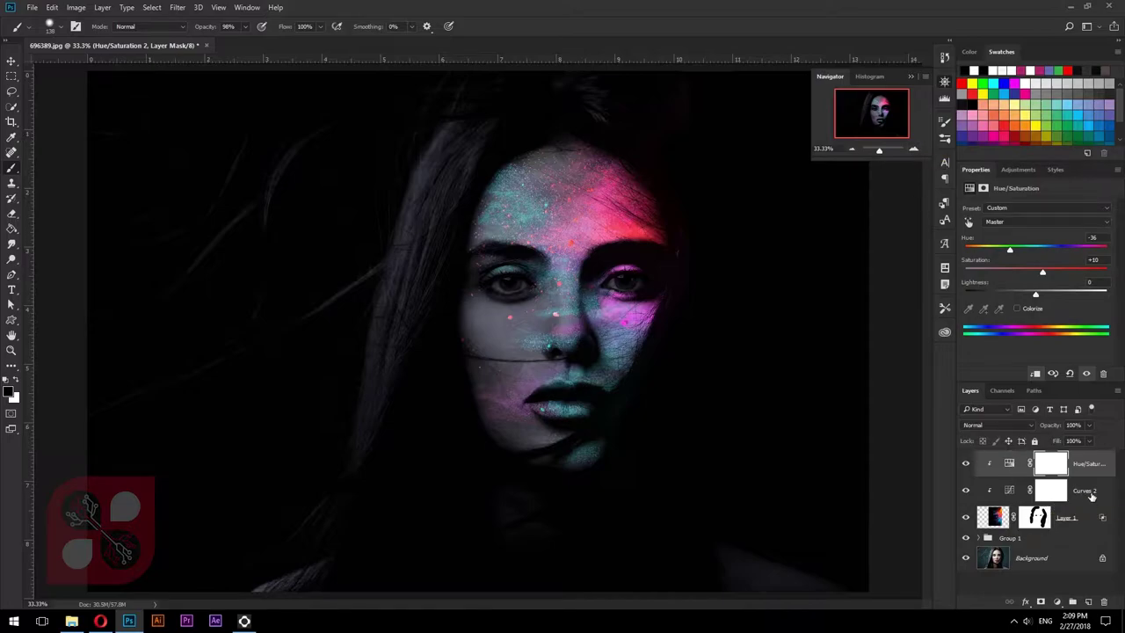
{"action": "left_click", "coordinate": [1086, 518]}
- Group the powder and its two adjustments as Group 2, then toggle group visibility to compare with the original
{"action": "key", "text": "ctrl+g"}
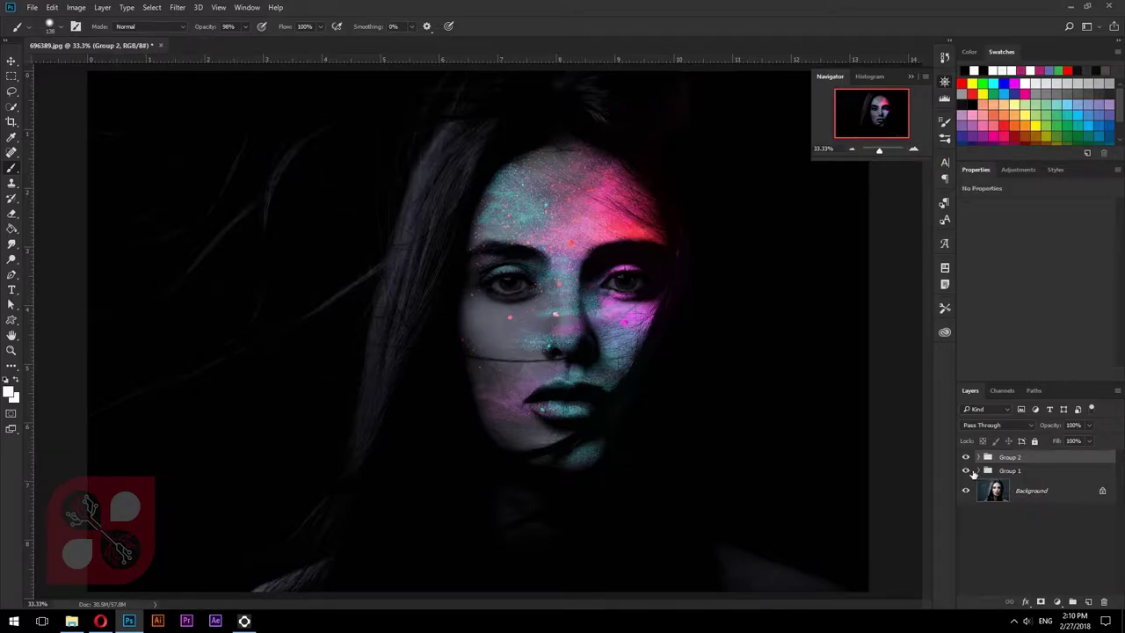
{"action": "left_click", "coordinate": [966, 471]}
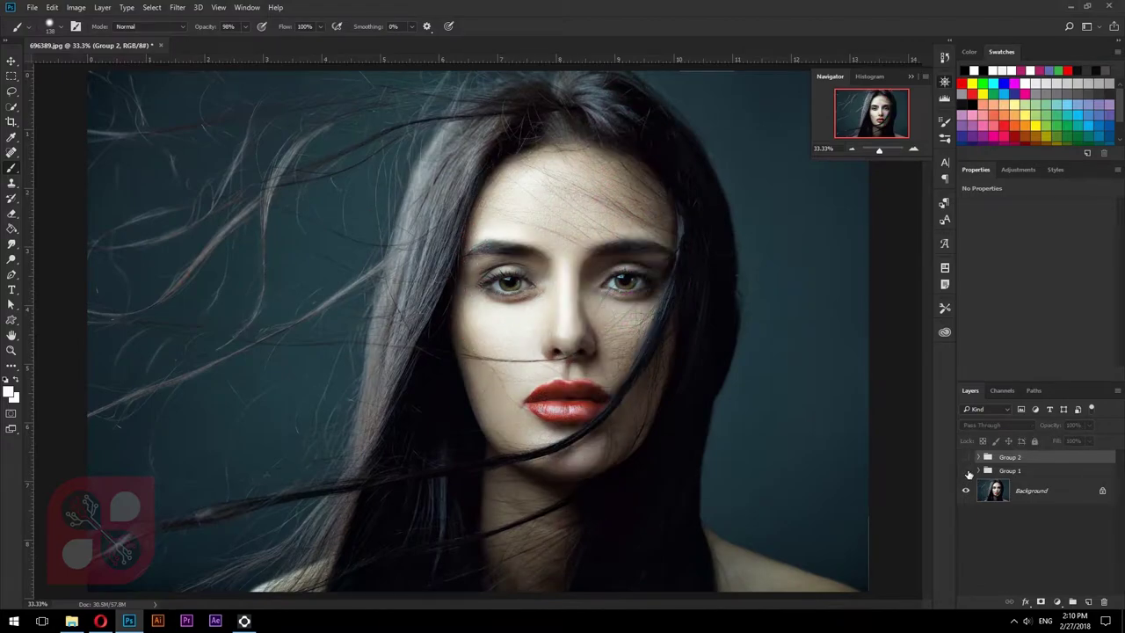
{"action": "left_click", "coordinate": [967, 472]}
{"action": "left_click", "coordinate": [967, 458]}
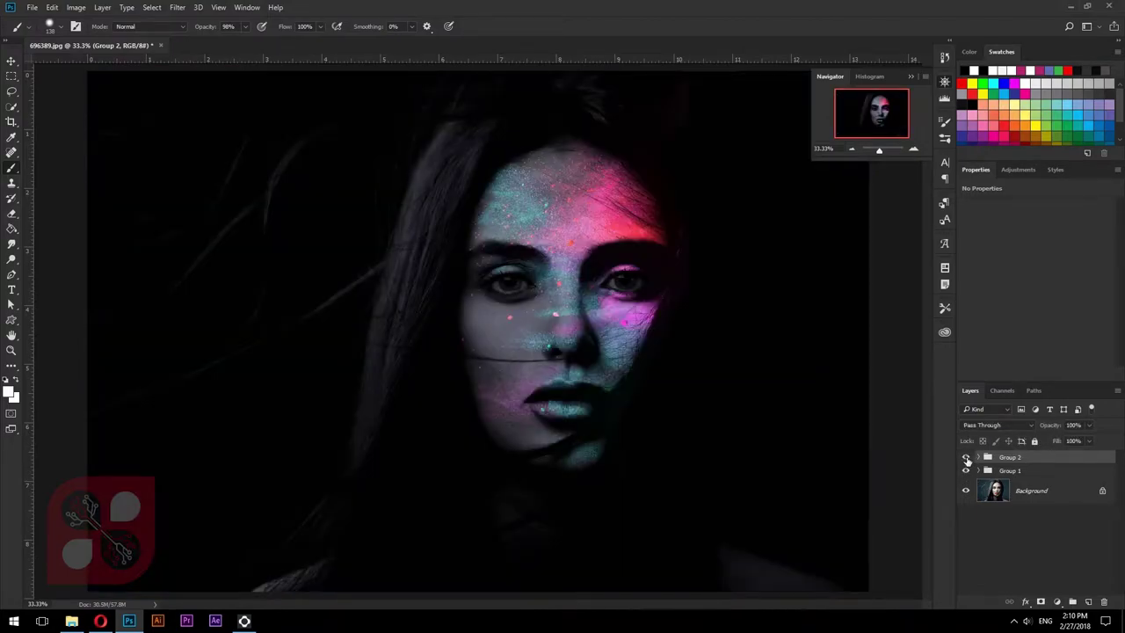